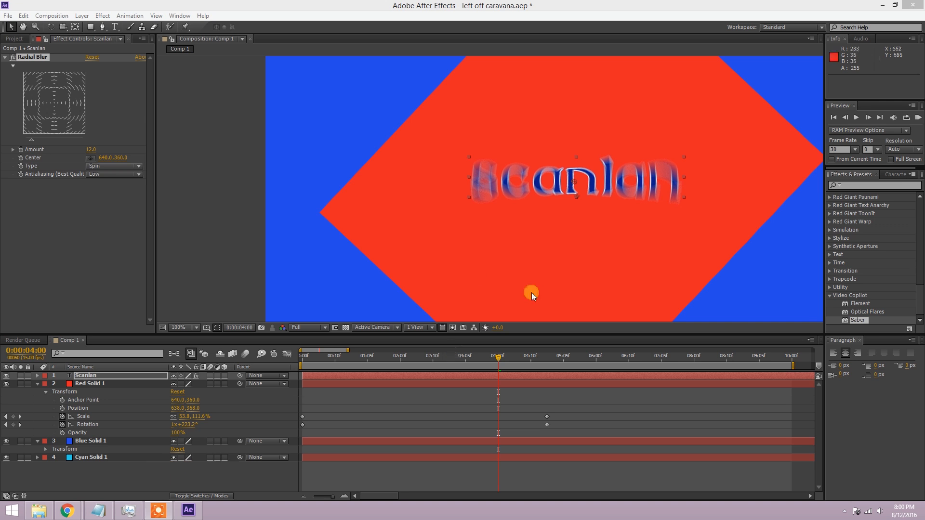
pyautogui.click(459, 269)
pyautogui.scroll(-3, 561, 267)
pyautogui.scroll(1, 583, 231)
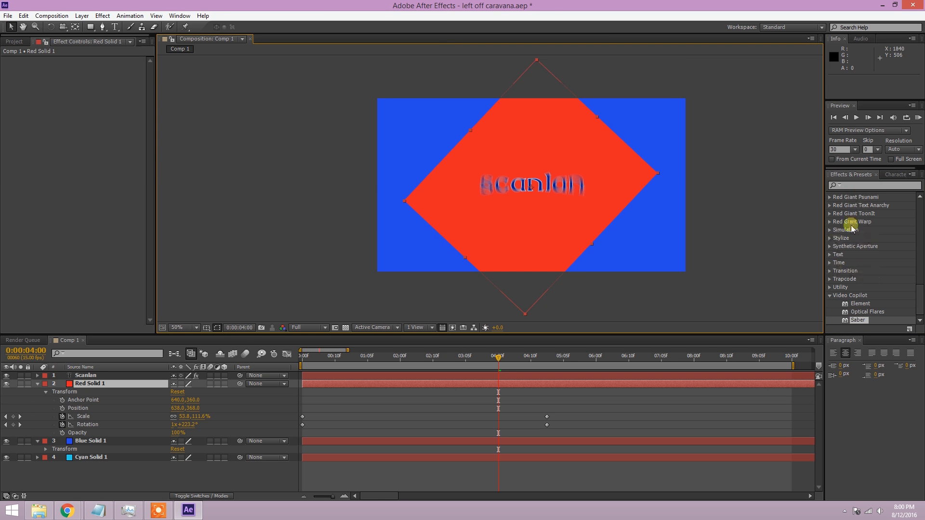
pyautogui.scroll(8, 889, 260)
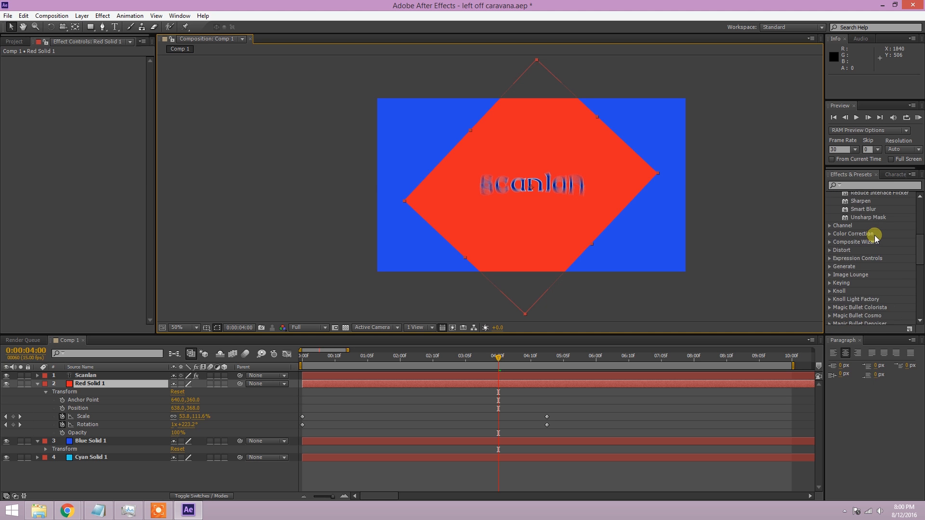
pyautogui.scroll(5, 869, 240)
pyautogui.click(830, 220)
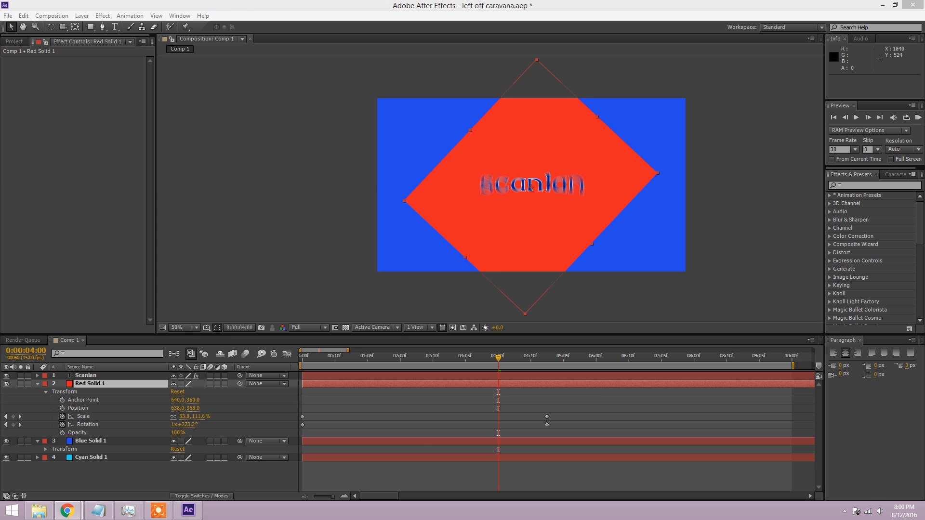
# Step: Switch to Chrome and search Google Images for the football player's name together with "mount carmel"
pyautogui.moveTo(924, 58); pyautogui.dragTo(501, 59)
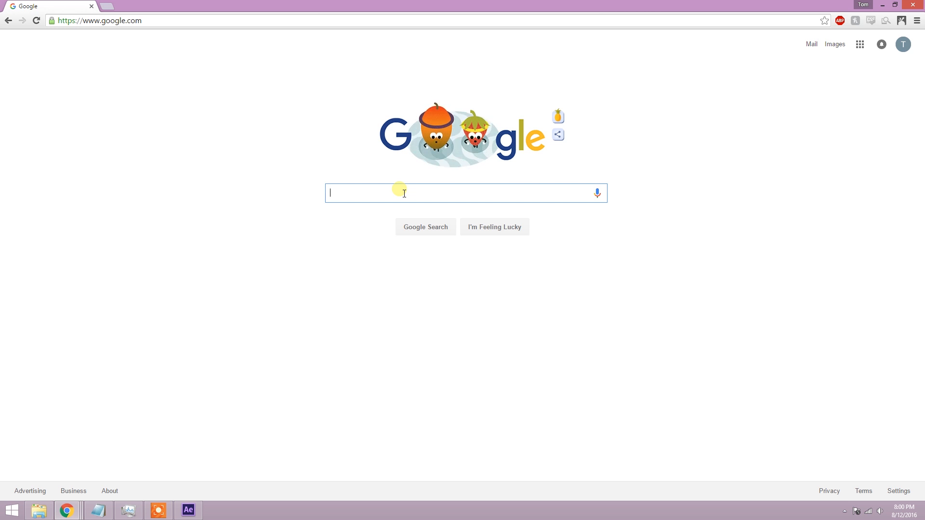
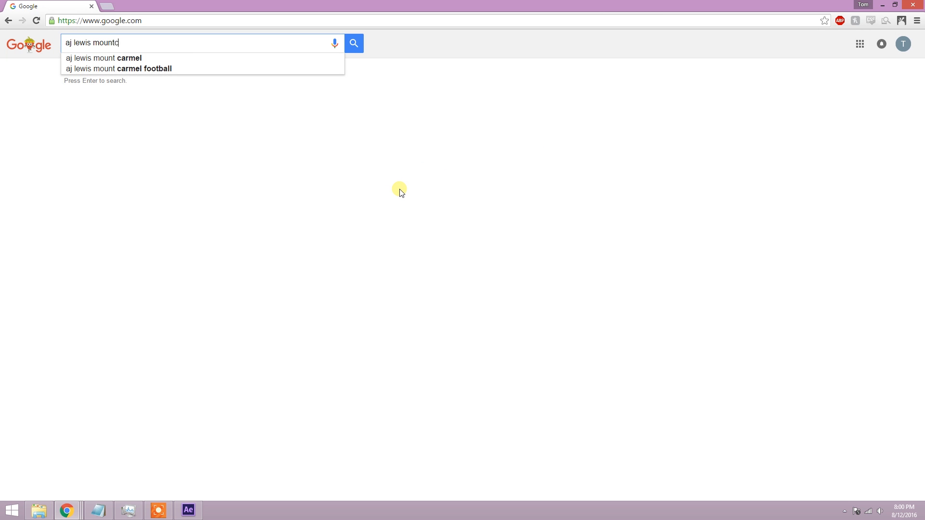
pyautogui.write('carmel')
pyautogui.press('Return')
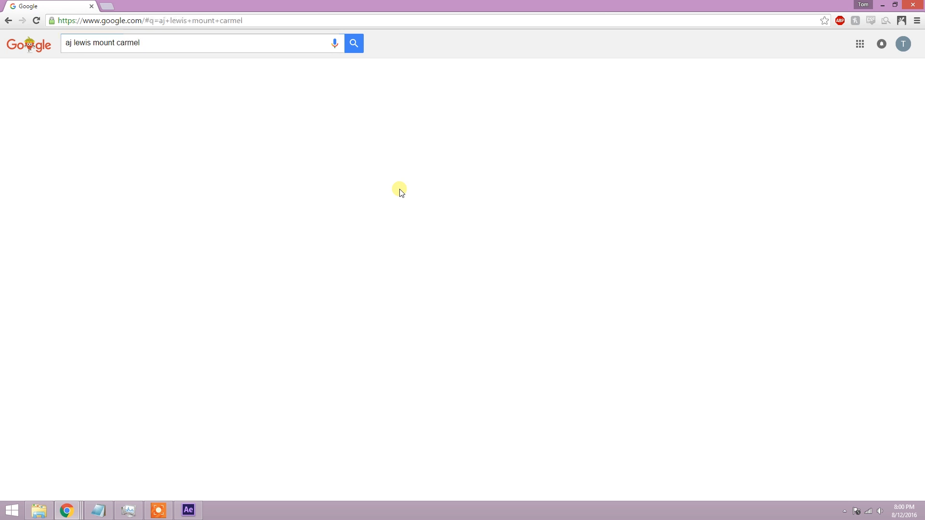
pyautogui.click(130, 72)
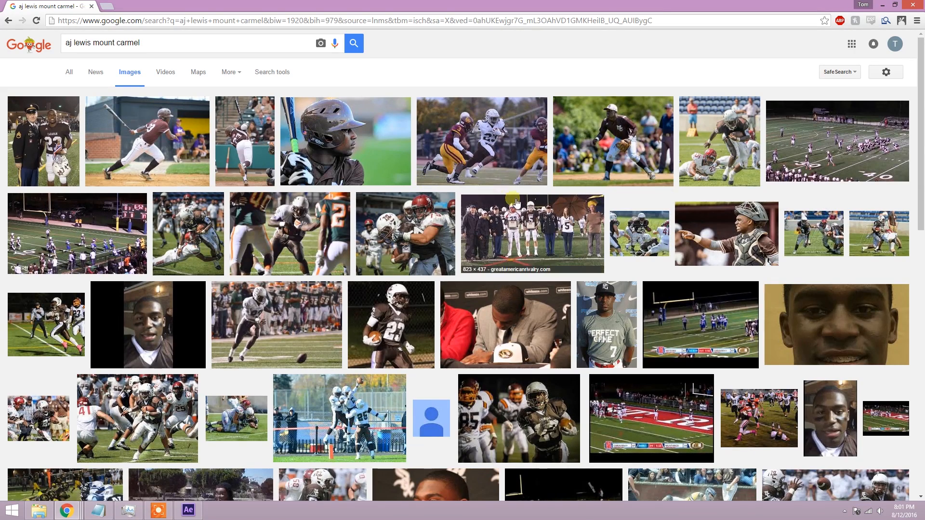
# Step: Open the full-size photo of the white-jersey player number 23 running with the ball and save it as FBLOB-CST-102515-04_57068769
pyautogui.scroll(-2, 462, 205)
pyautogui.scroll(-3, 461, 205)
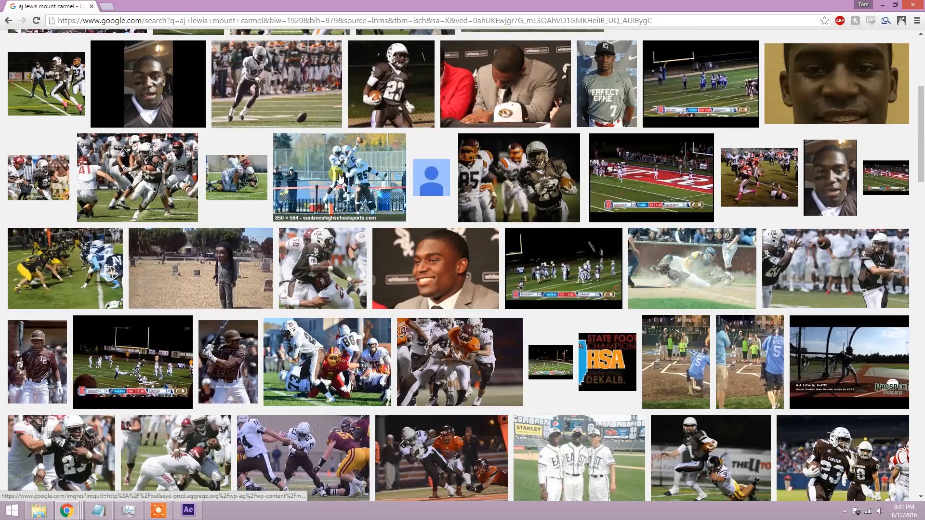
pyautogui.scroll(5, 337, 178)
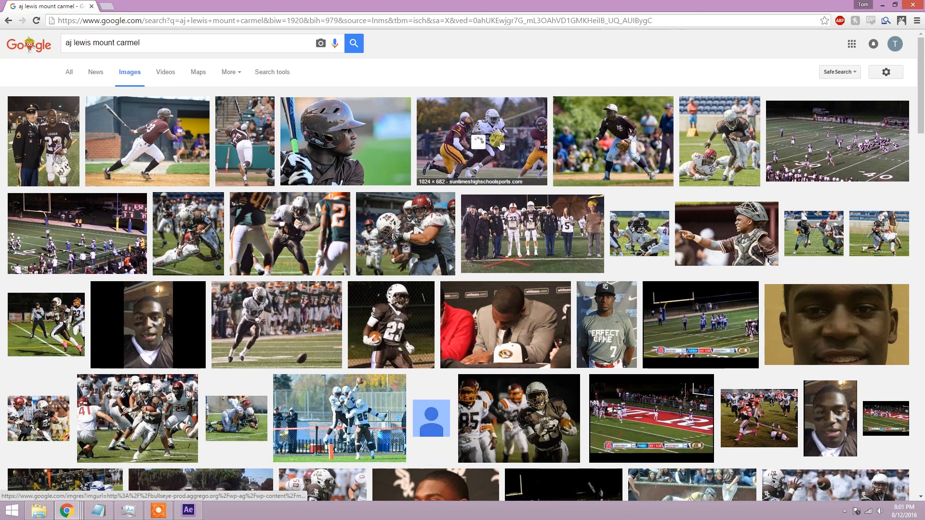
pyautogui.click(479, 142)
pyautogui.click(672, 258)
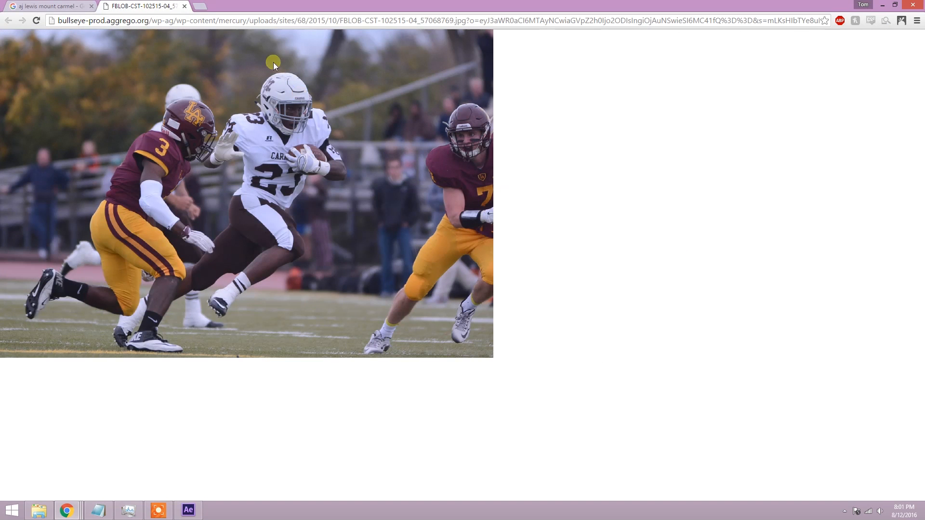
pyautogui.rightClick(258, 241)
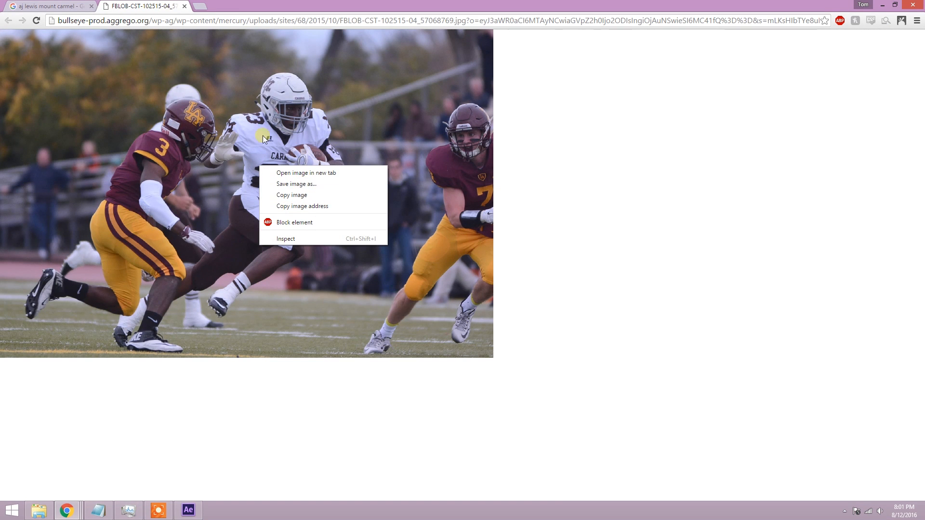
pyautogui.click(290, 186)
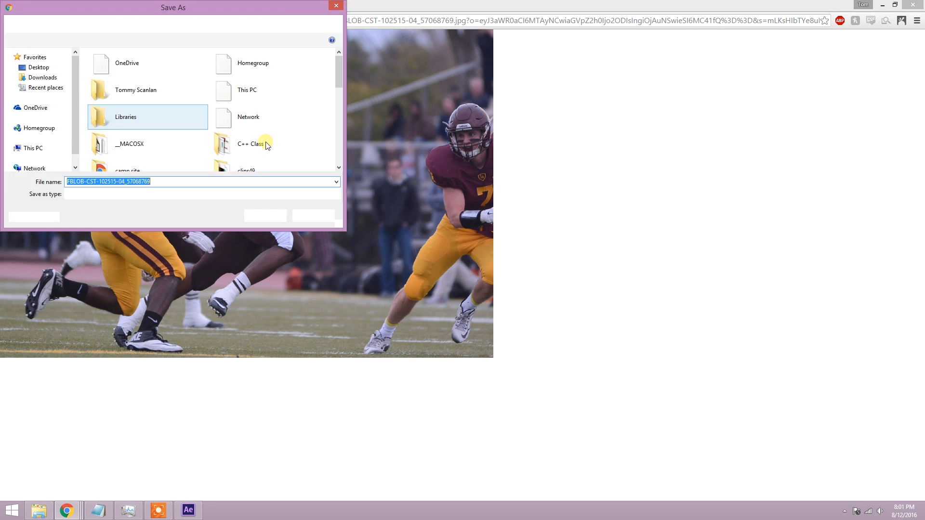
pyautogui.click(265, 216)
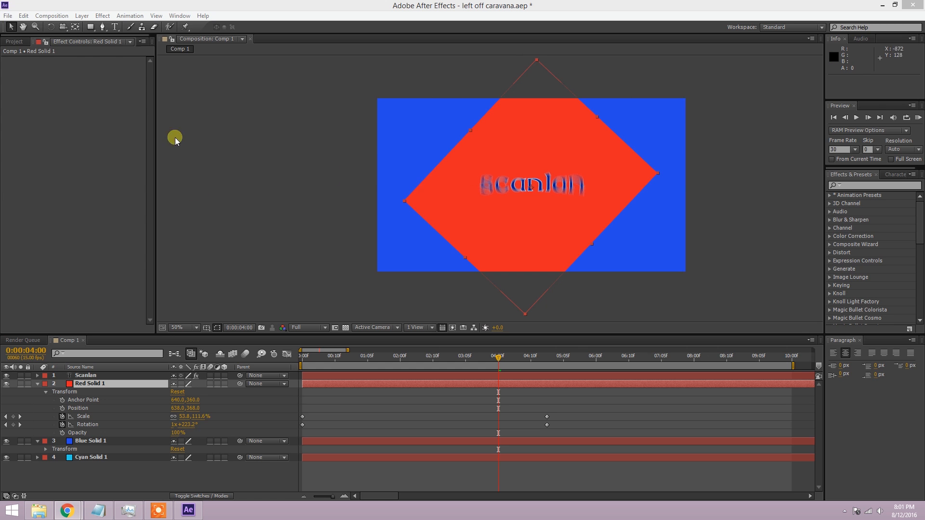
pyautogui.click(13, 21)
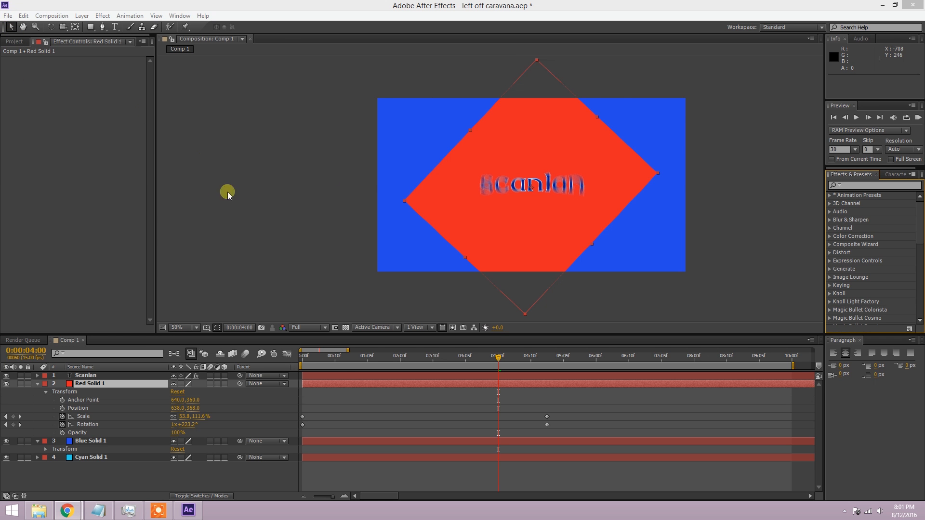
pyautogui.click(193, 321)
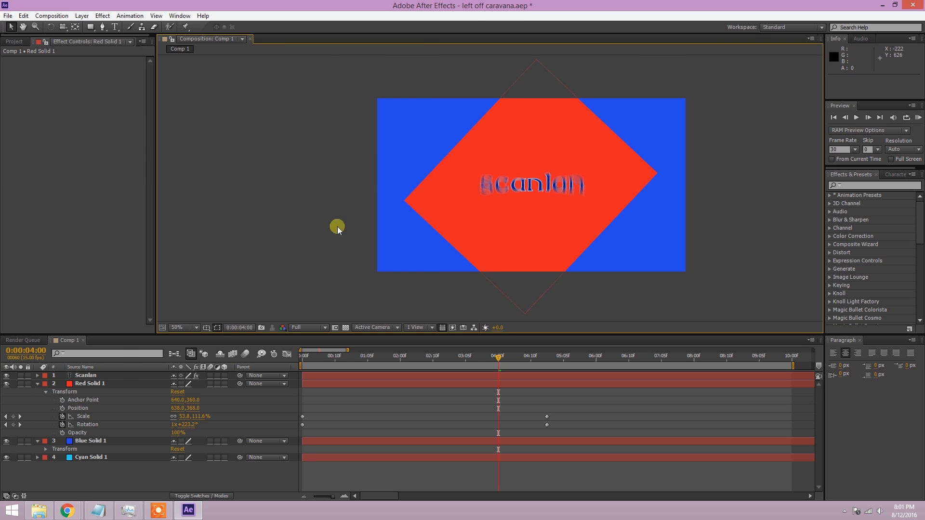
pyautogui.click(44, 515)
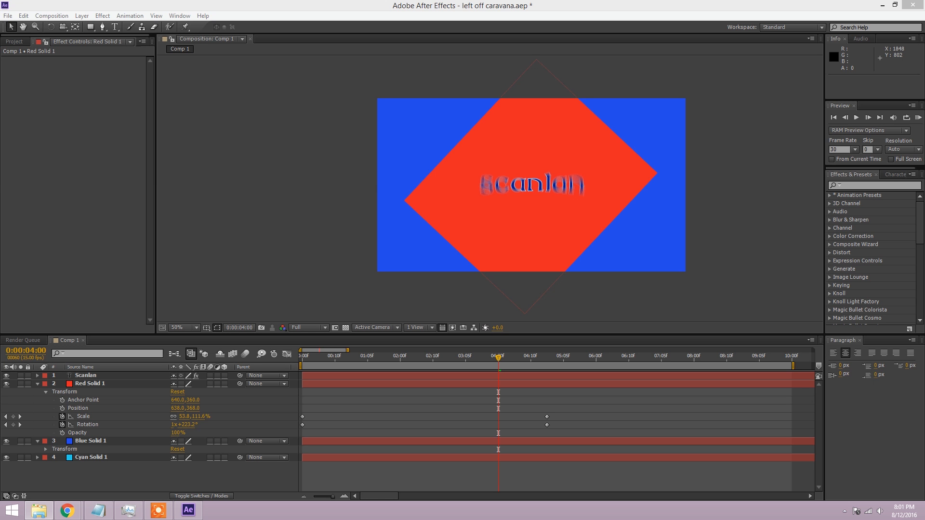
pyautogui.click(821, 277)
pyautogui.click(8, 15)
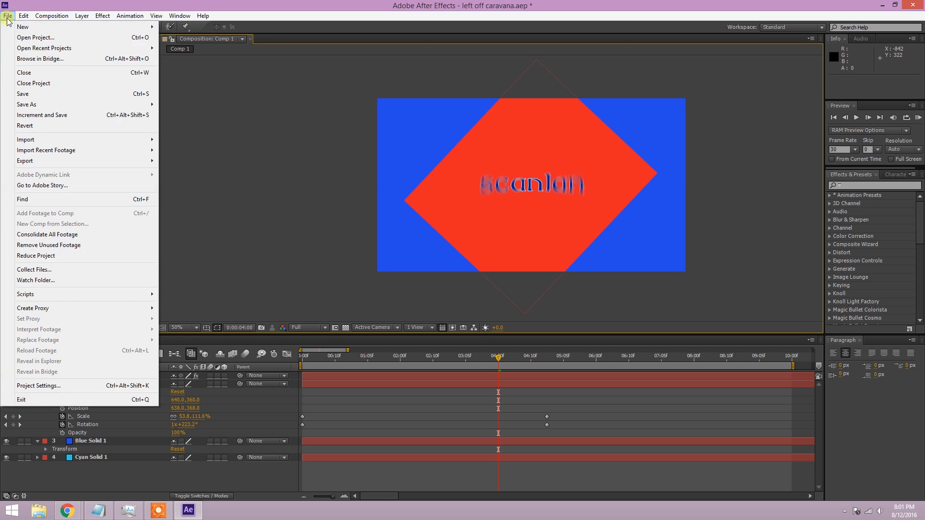
pyautogui.click(226, 90)
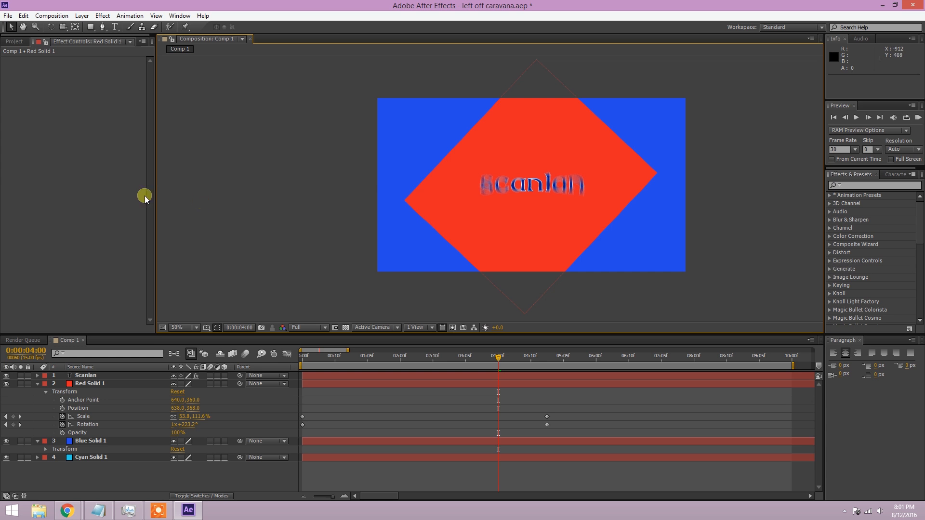
pyautogui.click(109, 184)
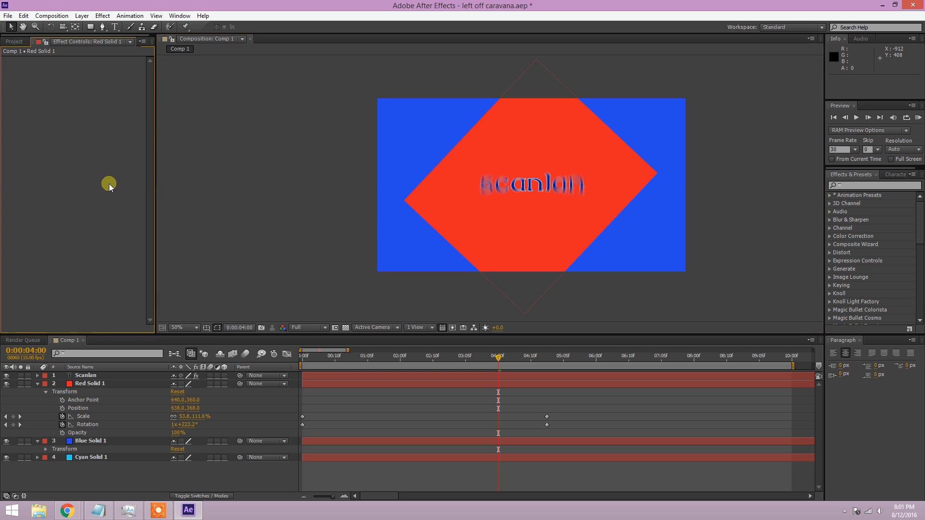
# Step: Import the saved photo FBLOB-CST-102515-04_57068769.jpg from the desktop into the project
pyautogui.click(7, 42)
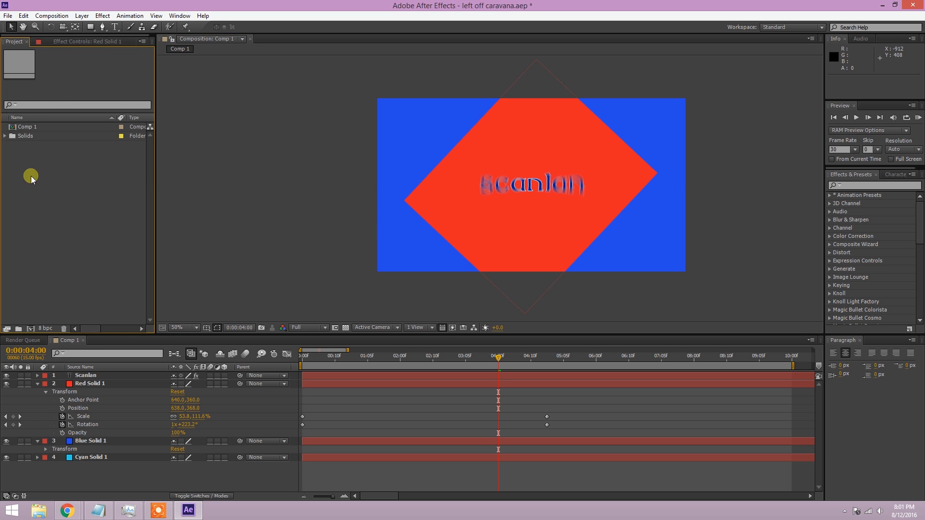
pyautogui.click(8, 16)
pyautogui.moveTo(54, 141)
pyautogui.click(268, 139)
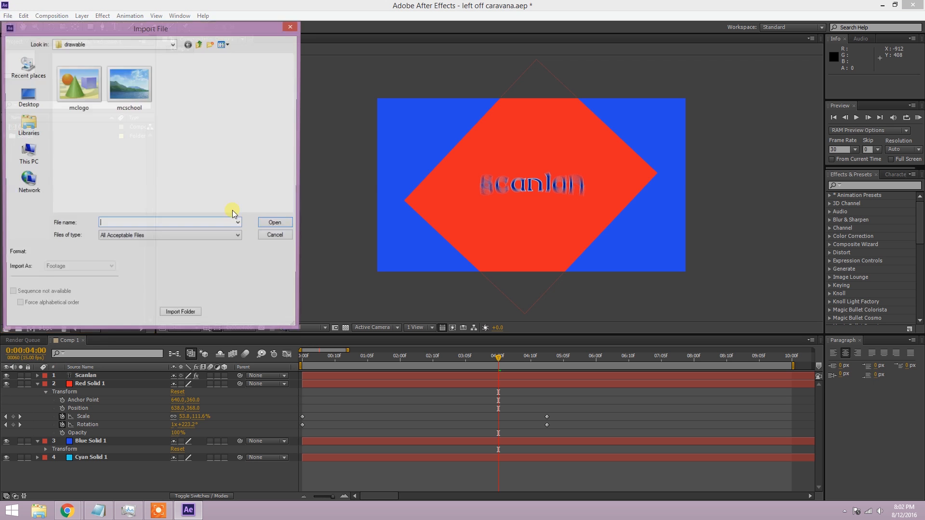
pyautogui.click(240, 224)
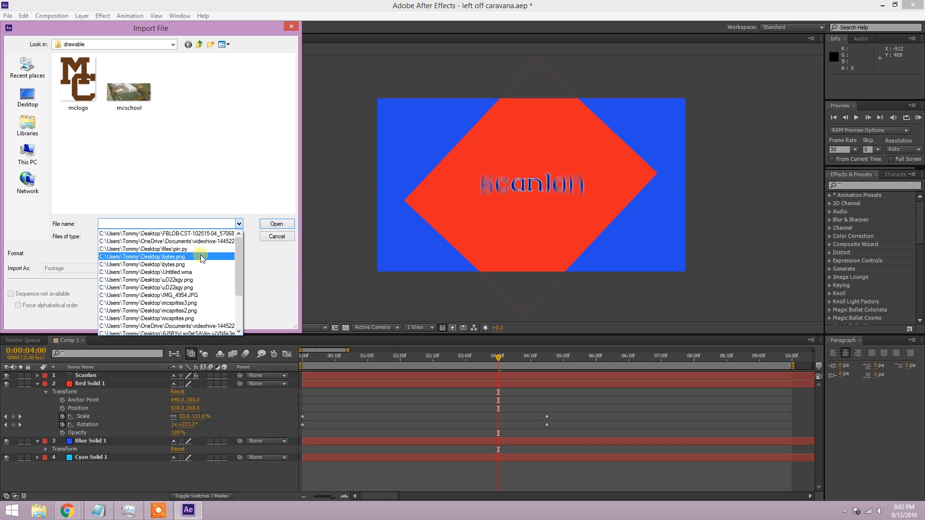
pyautogui.click(207, 234)
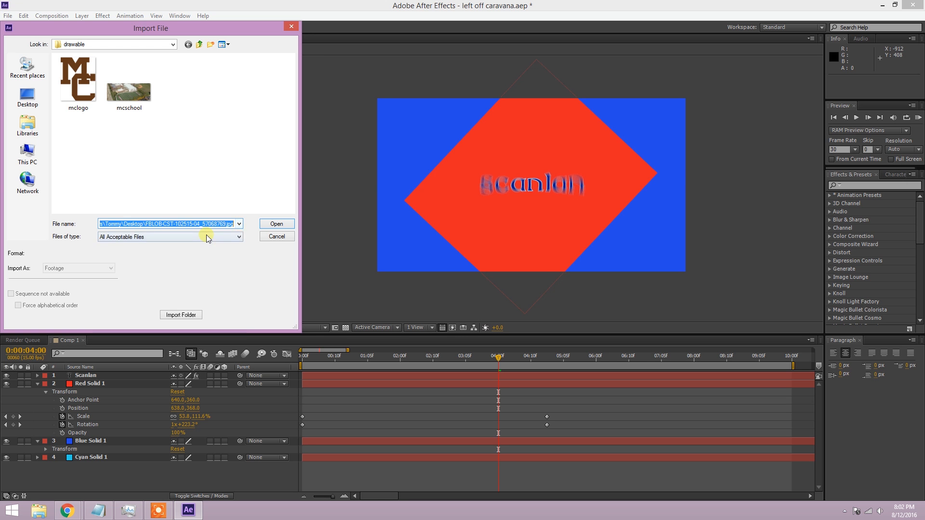
pyautogui.click(267, 223)
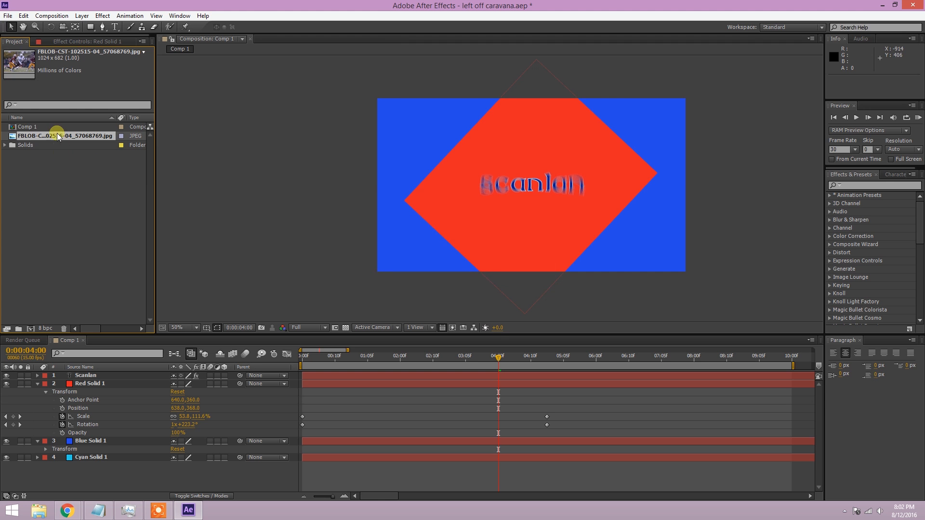
# Step: Add the imported football photo to Comp 1 as the top layer, covering the title
pyautogui.moveTo(34, 135); pyautogui.dragTo(535, 192)
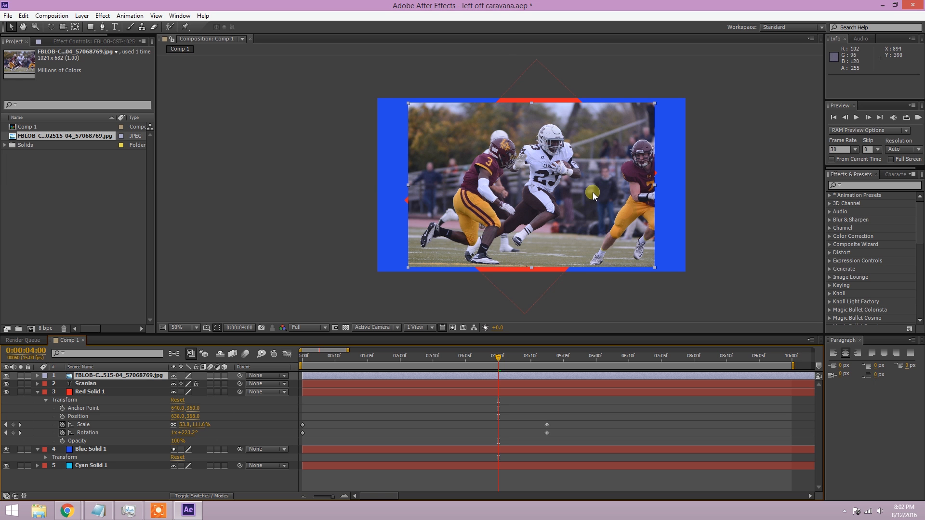
pyautogui.scroll(1, 586, 192)
pyautogui.moveTo(614, 188); pyautogui.dragTo(544, 192)
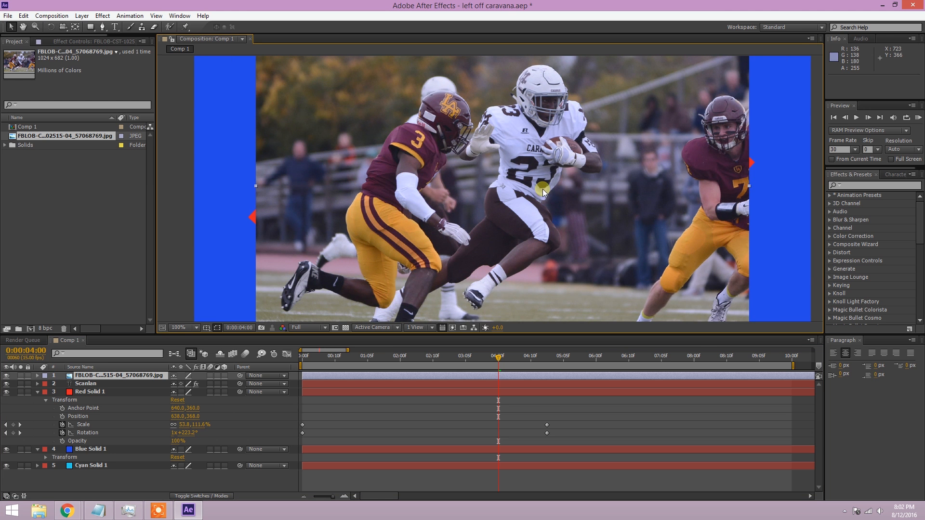
pyautogui.scroll(-1, 542, 189)
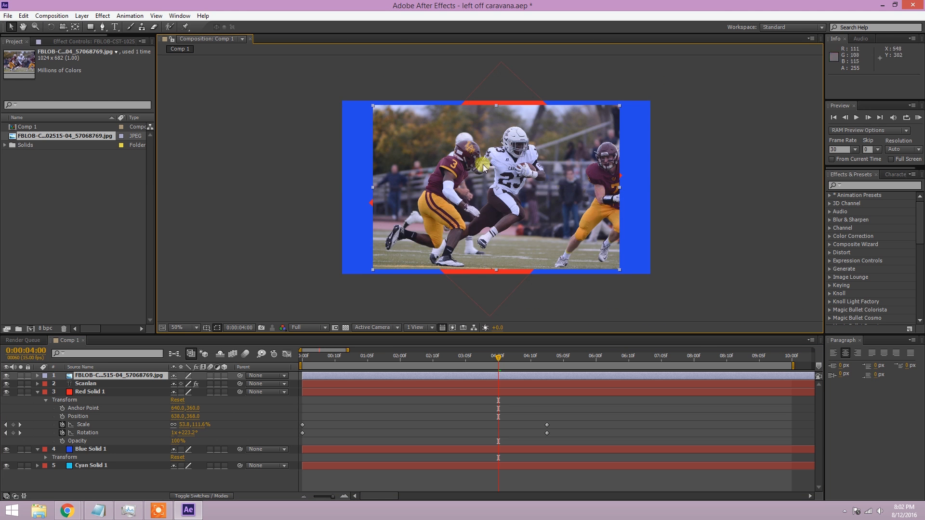
pyautogui.moveTo(544, 201); pyautogui.dragTo(518, 197)
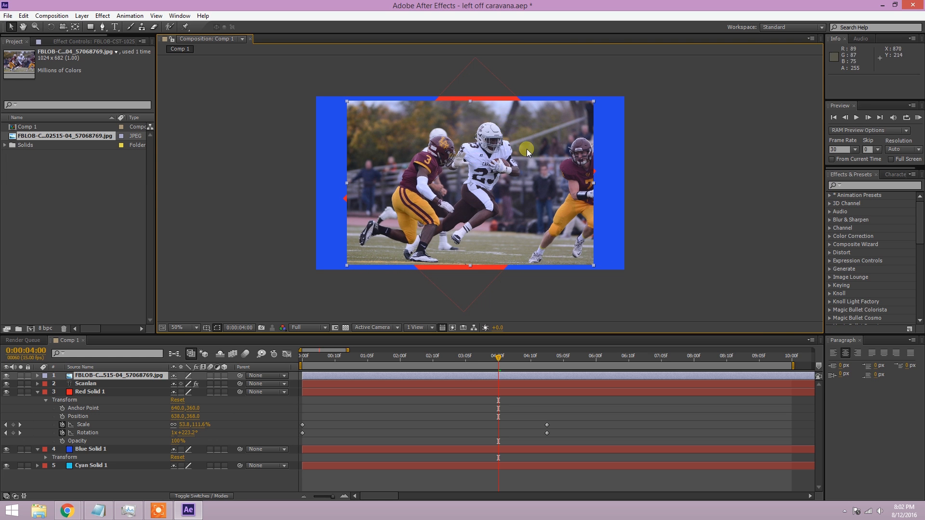
# Step: Move the photo off the title toward the composition's lower-right corner and replace the title text with the football player's surname
pyautogui.moveTo(527, 148); pyautogui.dragTo(794, 252)
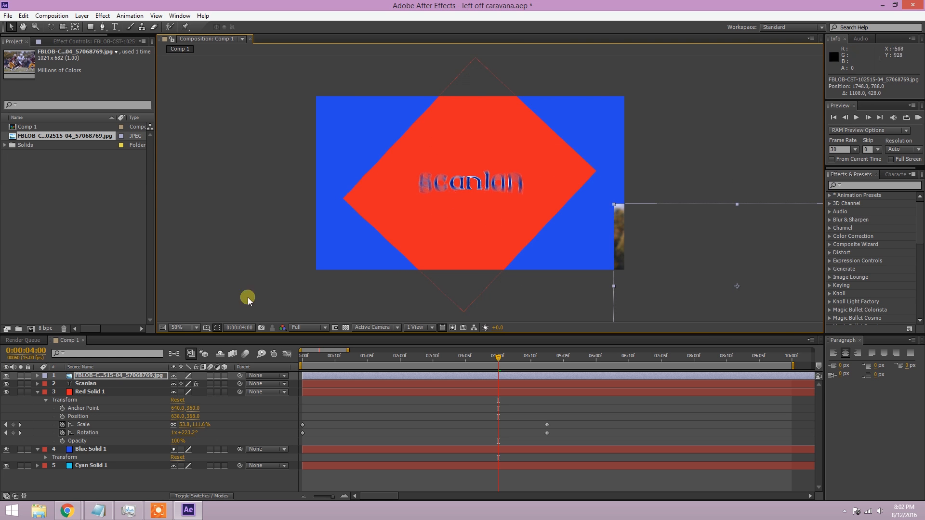
pyautogui.click(91, 385)
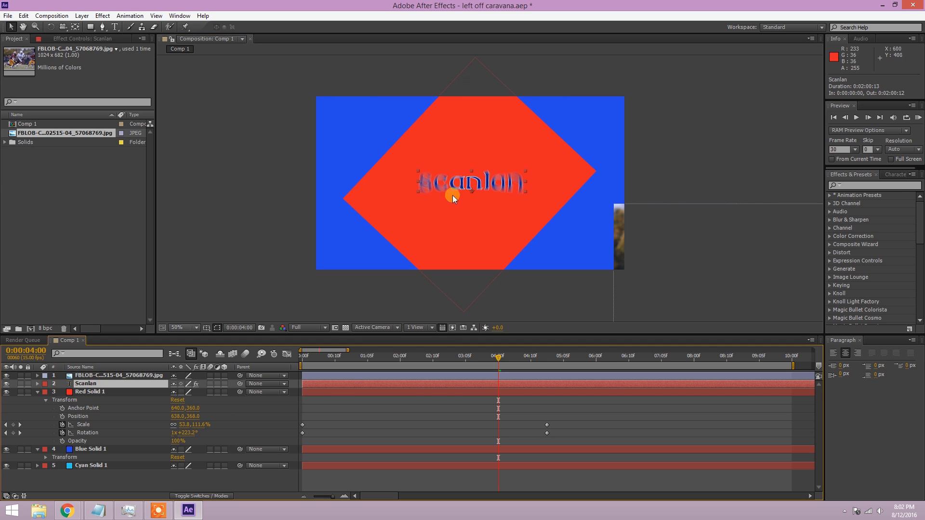
pyautogui.doubleClick(476, 180)
pyautogui.write('lewis')
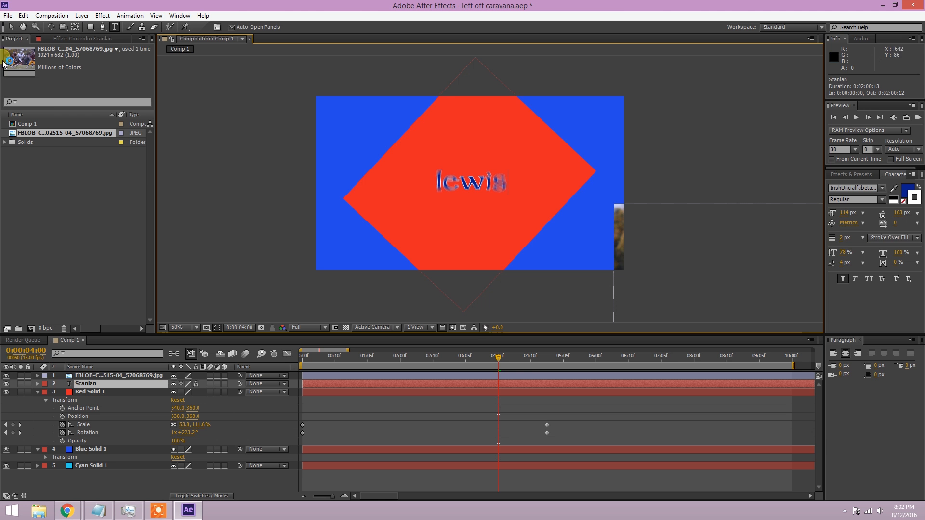
pyautogui.click(10, 27)
# Step: Move the football photo back over the middle of the composition, at a position of about 664, 376
pyautogui.moveTo(688, 264); pyautogui.dragTo(413, 168)
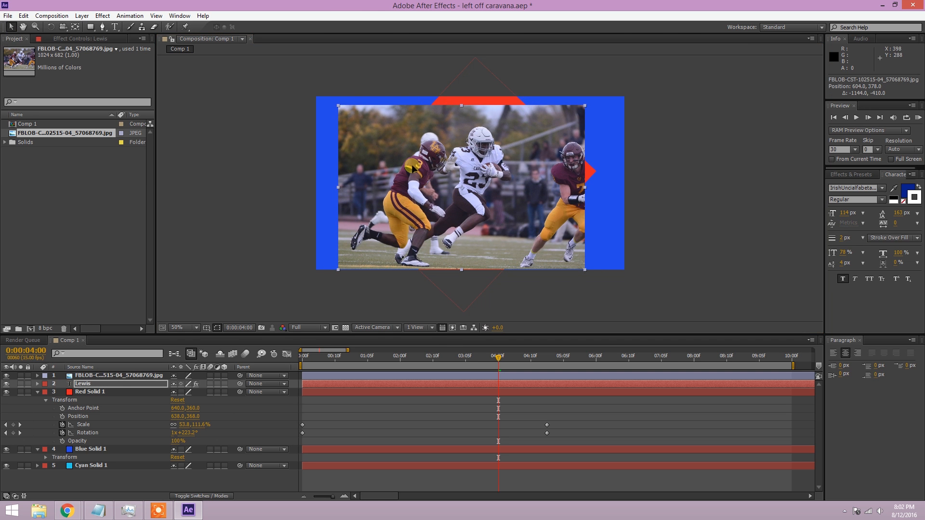
pyautogui.moveTo(512, 197); pyautogui.dragTo(526, 197)
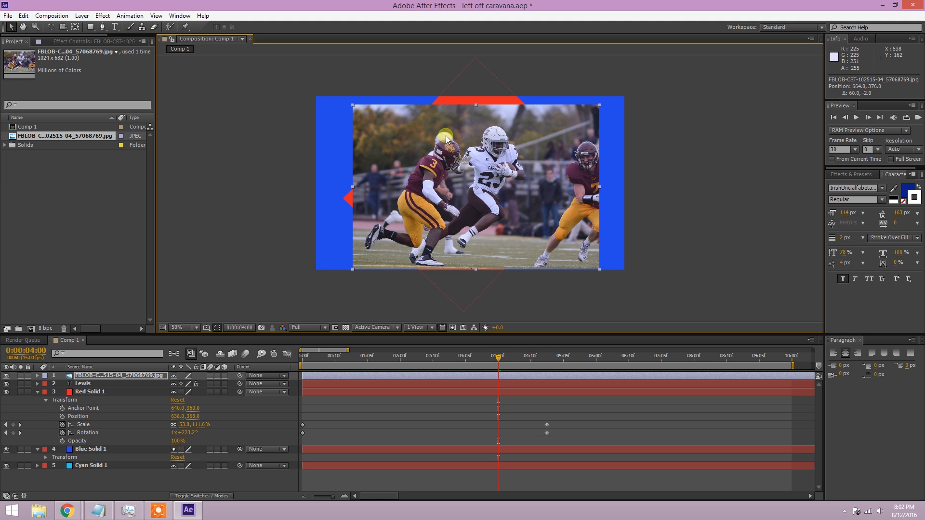
pyautogui.scroll(2, 525, 212)
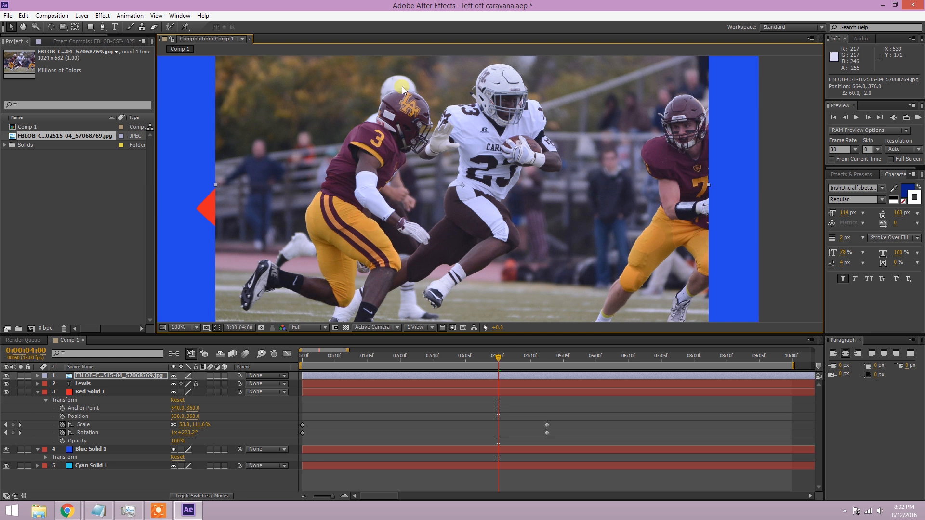
# Step: Start a Pen tool mask on the football photo, tracing around the front knee of the ball carrier wearing number 23
pyautogui.click(103, 27)
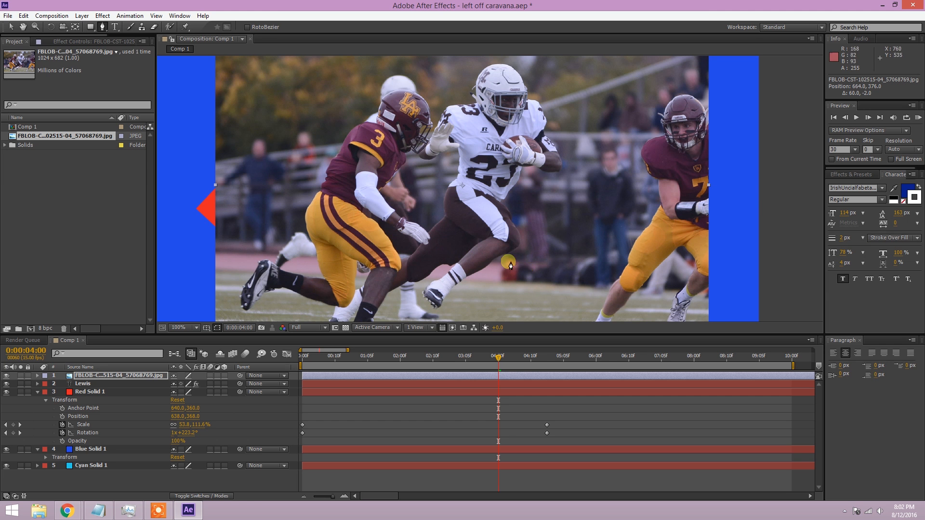
pyautogui.scroll(-2, 503, 256)
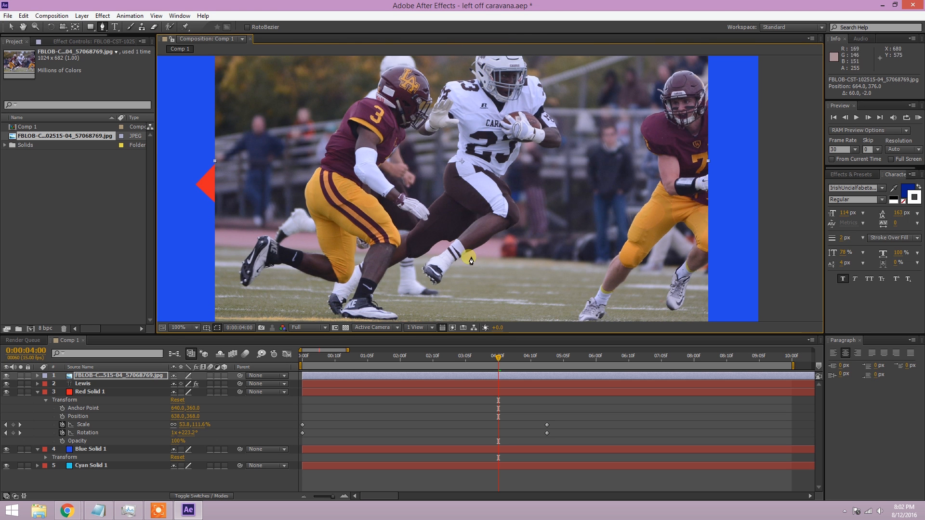
pyautogui.press('.')
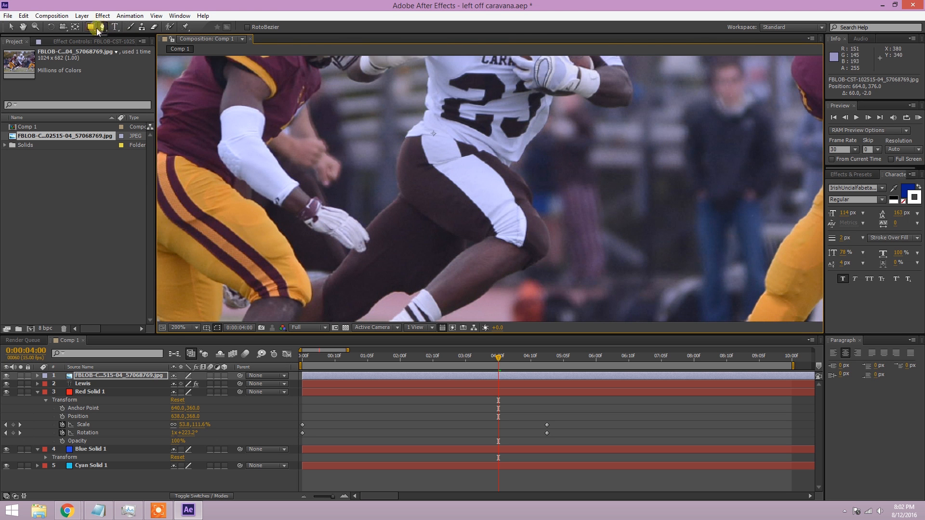
pyautogui.scroll(2, 448, 203)
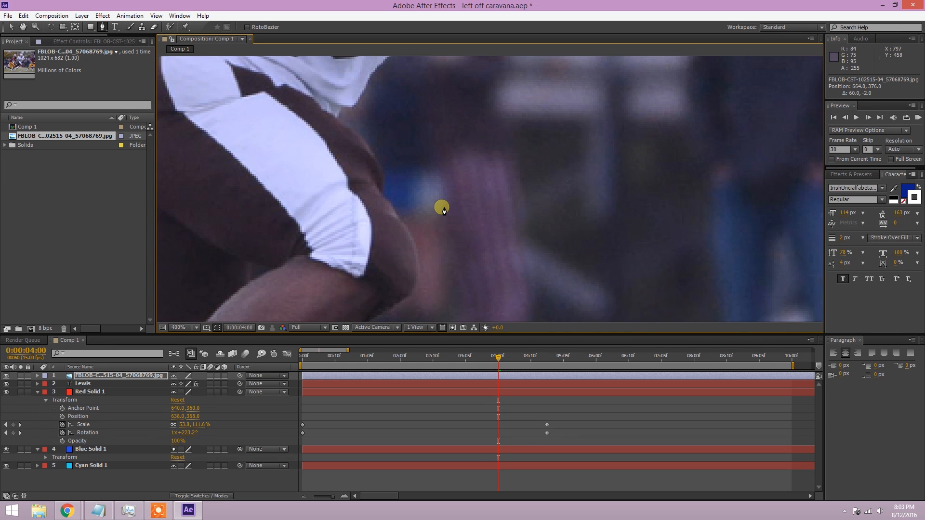
pyautogui.moveTo(444, 212); pyautogui.dragTo(497, 202)
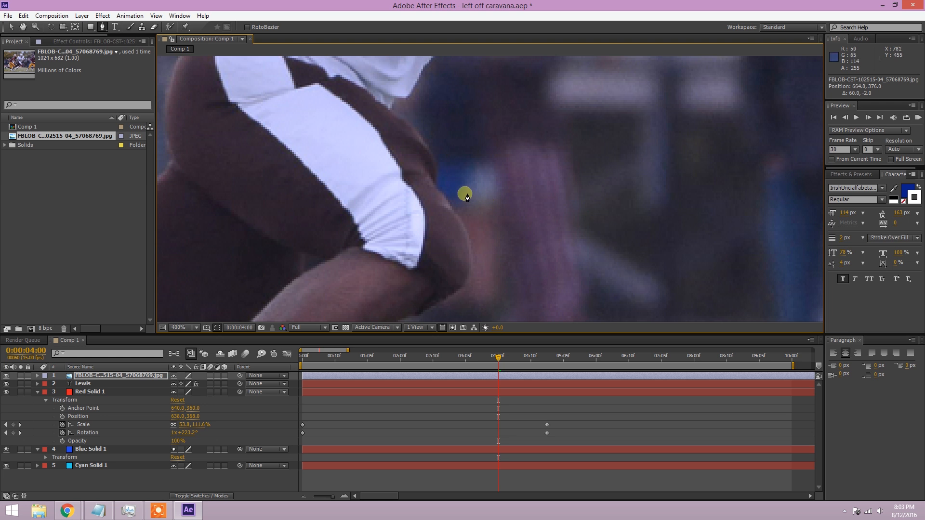
pyautogui.click(436, 185)
pyautogui.click(447, 197)
pyautogui.click(468, 229)
pyautogui.click(472, 263)
pyautogui.click(465, 292)
# Step: Continue the mask path from the knee along the underside of the player's front shin to the sock
pyautogui.moveTo(465, 292); pyautogui.dragTo(537, 170)
pyautogui.click(516, 183)
pyautogui.click(485, 200)
pyautogui.click(455, 210)
pyautogui.click(431, 223)
pyautogui.click(403, 248)
pyautogui.click(374, 262)
pyautogui.click(333, 284)
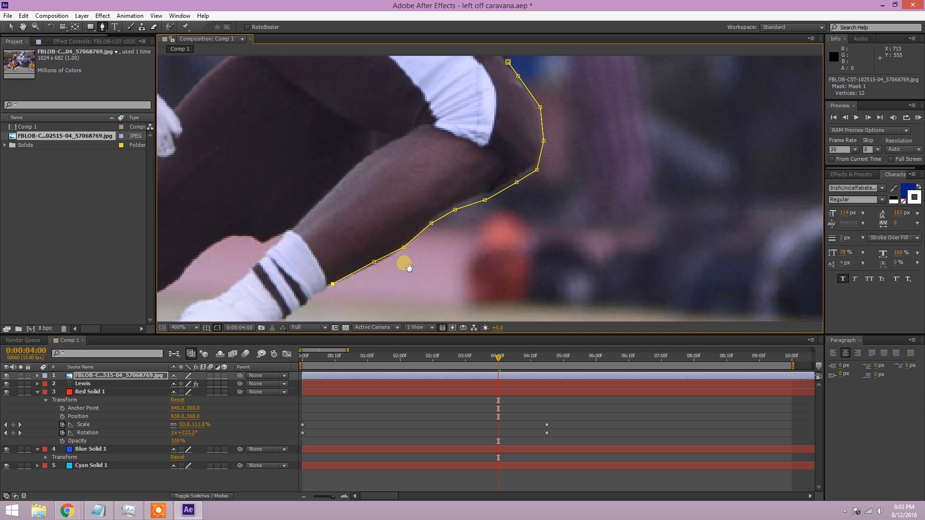
# Step: Trace the mask around the player's front shoe and back up to the upper edge of the sock
pyautogui.moveTo(405, 264); pyautogui.dragTo(574, 128)
pyautogui.click(521, 143)
pyautogui.click(449, 215)
pyautogui.click(435, 244)
pyautogui.click(418, 254)
pyautogui.click(385, 231)
pyautogui.click(365, 195)
pyautogui.click(369, 167)
pyautogui.click(400, 145)
pyautogui.click(422, 129)
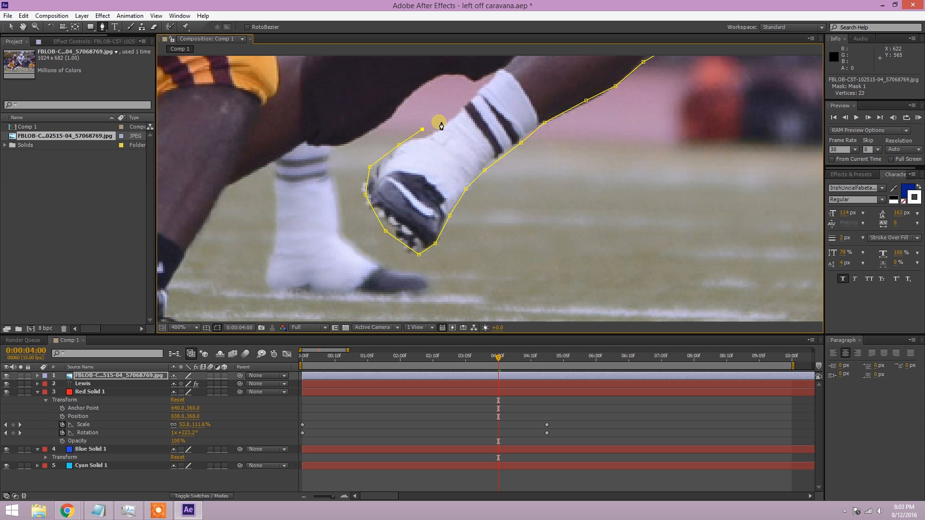
pyautogui.click(494, 75)
# Step: Trace the mask along the inside of the player's legs, from the front sock to the rear knee
pyautogui.moveTo(523, 73); pyautogui.dragTo(498, 202)
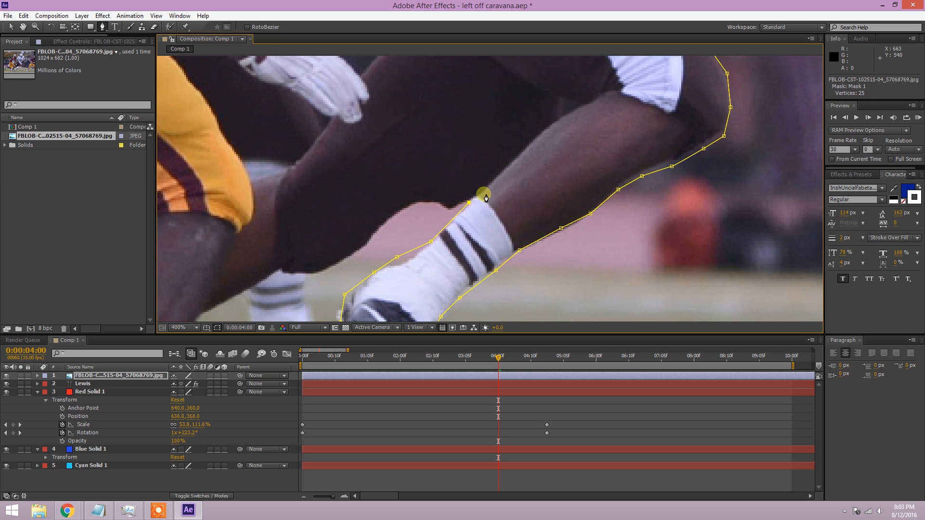
pyautogui.click(452, 207)
pyautogui.click(407, 206)
pyautogui.click(388, 221)
pyautogui.click(364, 247)
pyautogui.click(336, 265)
pyautogui.moveTo(320, 274); pyautogui.dragTo(483, 200)
pyautogui.click(484, 194)
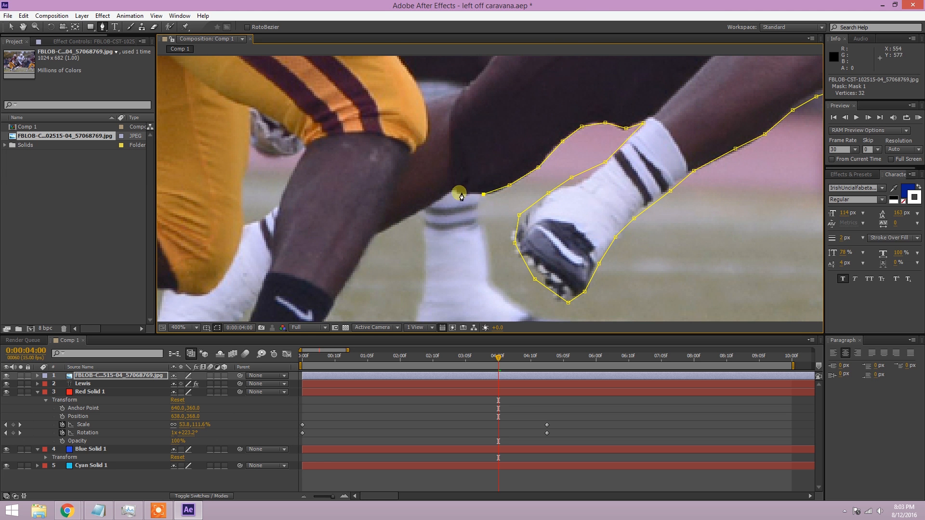
# Step: Extend the mask along the underside of the rear lower leg, across the defender's leg to the back shoe
pyautogui.click(430, 205)
pyautogui.click(399, 224)
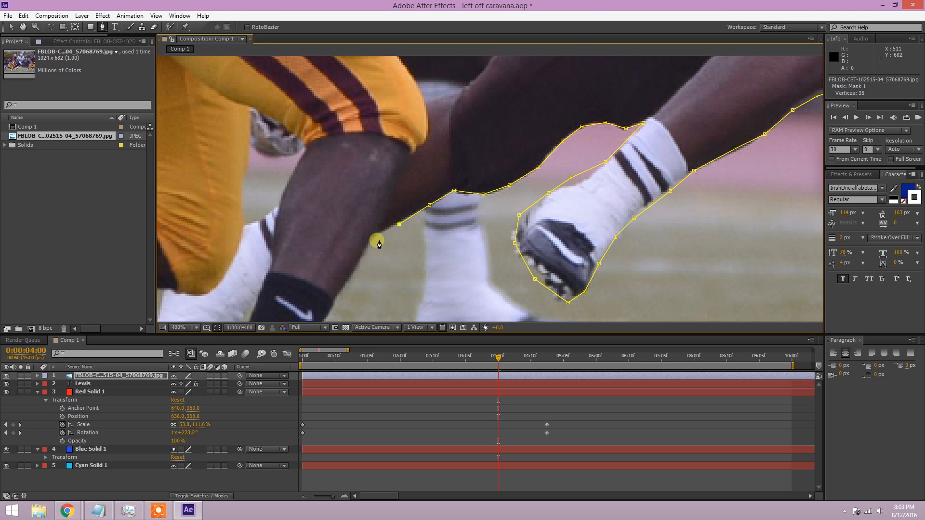
pyautogui.click(371, 242)
pyautogui.moveTo(393, 243); pyautogui.dragTo(549, 161)
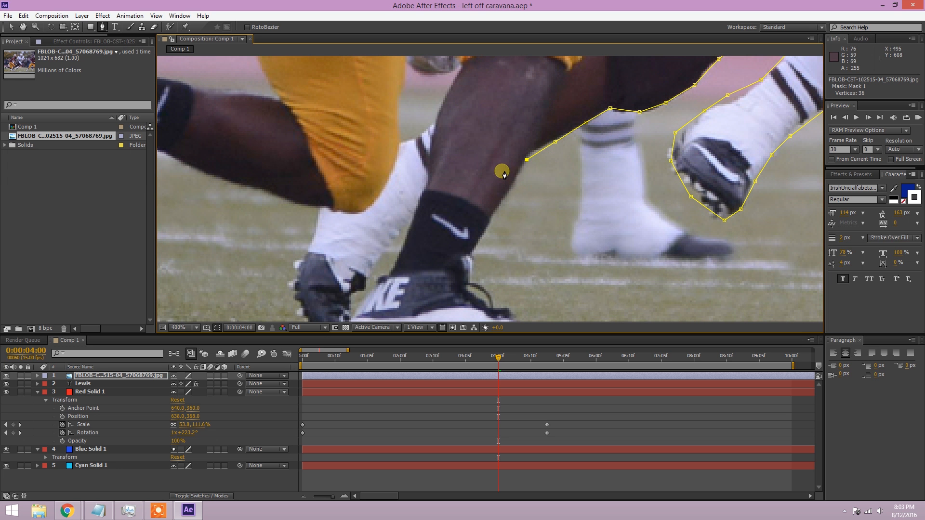
pyautogui.scroll(-2, 502, 174)
pyautogui.scroll(-2, 554, 192)
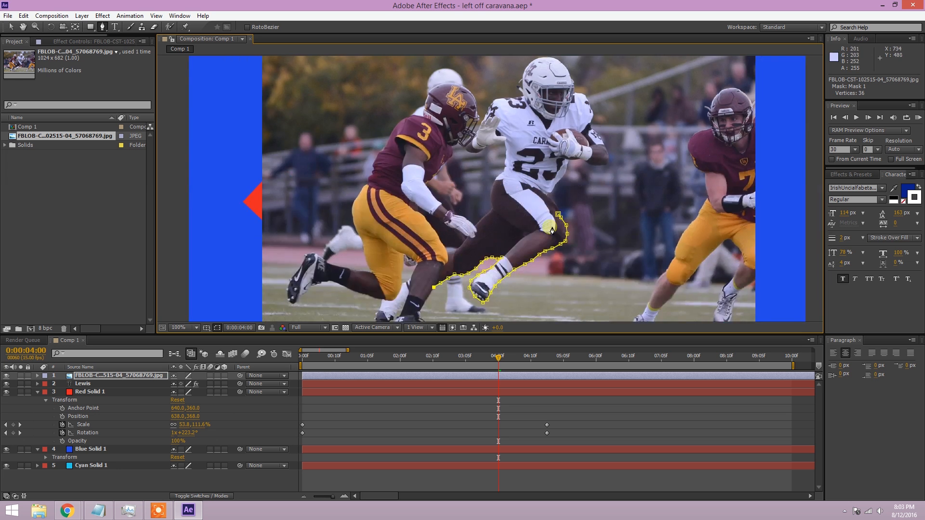
pyautogui.scroll(1, 448, 276)
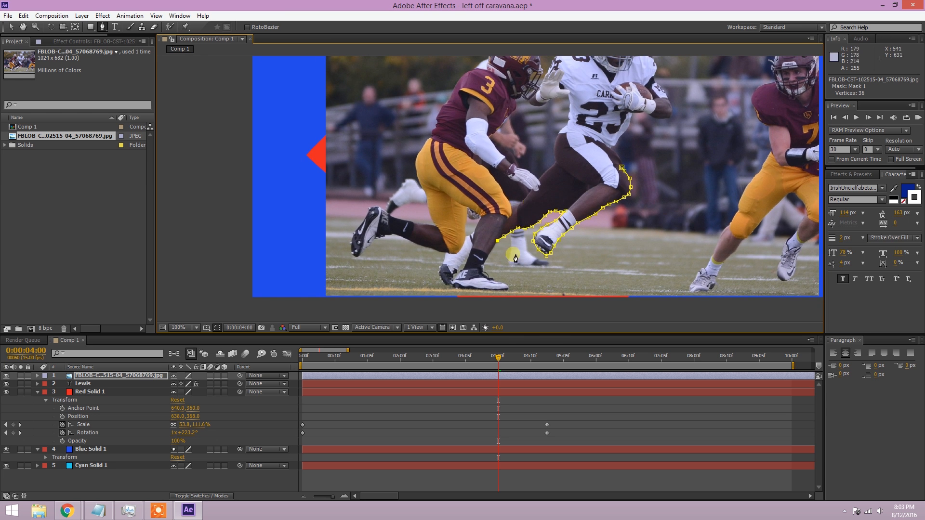
pyautogui.scroll(1, 492, 242)
pyautogui.scroll(2, 501, 174)
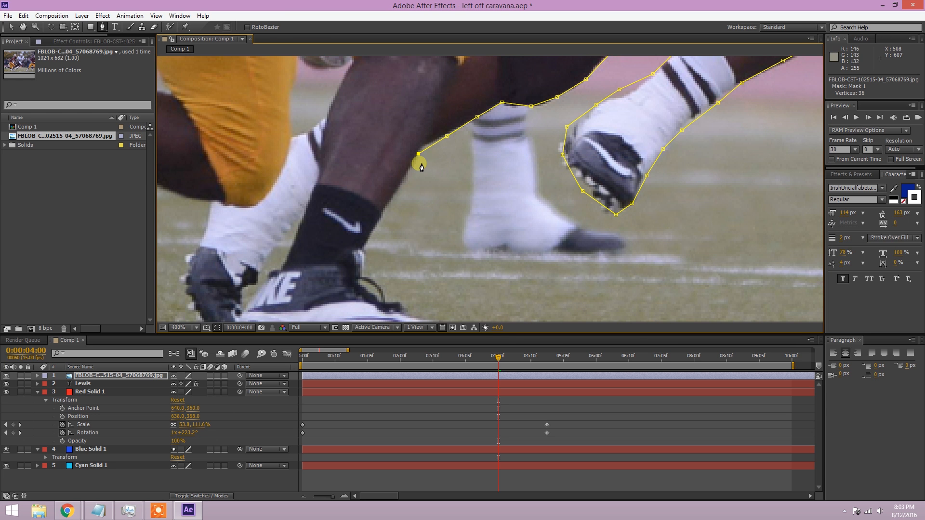
pyautogui.click(384, 173)
pyautogui.click(318, 198)
pyautogui.click(293, 222)
pyautogui.click(255, 281)
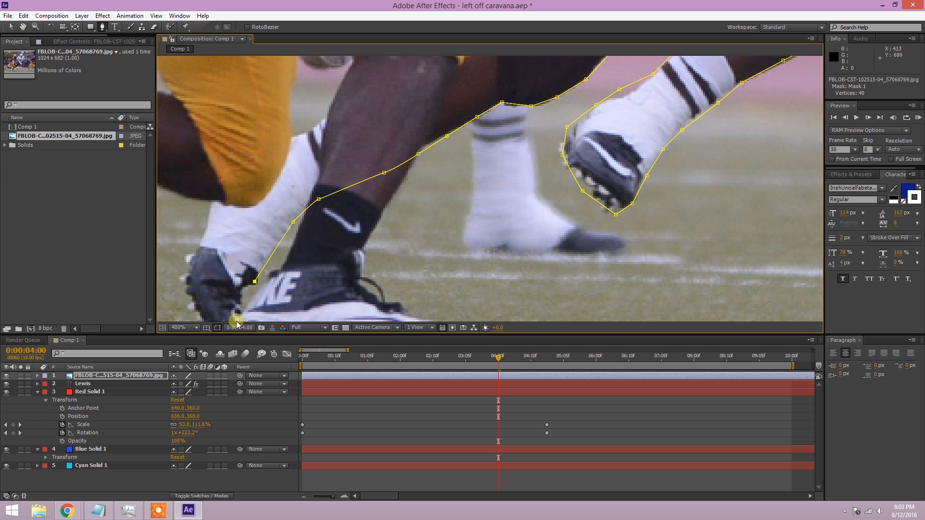
# Step: Trace the mask around the back shoe and up the upper side of the rear calf
pyautogui.moveTo(227, 309); pyautogui.dragTo(314, 263)
pyautogui.click(312, 259)
pyautogui.click(271, 272)
pyautogui.click(253, 238)
pyautogui.click(272, 191)
pyautogui.click(283, 150)
pyautogui.click(354, 97)
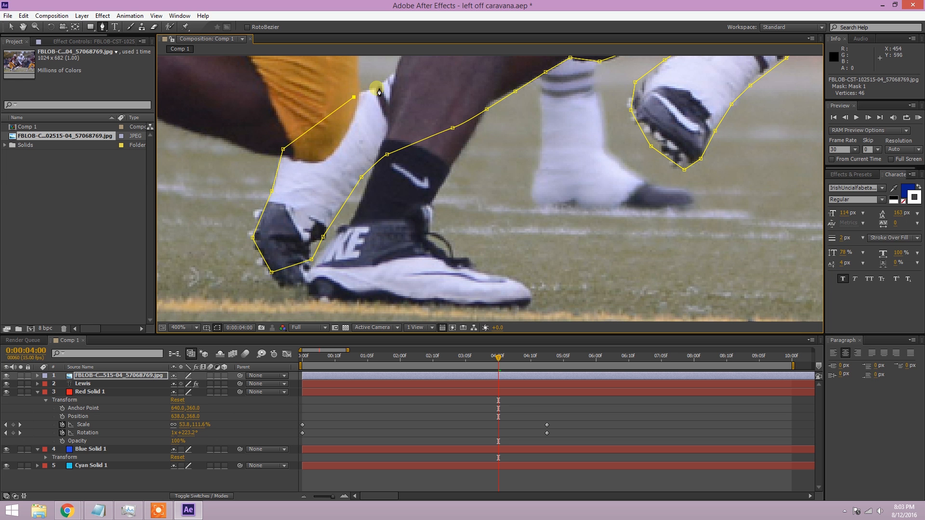
pyautogui.moveTo(404, 79); pyautogui.dragTo(382, 220)
pyautogui.click(452, 161)
# Step: Continue the mask up the back of the player's rear thigh and along the torso to the armpit
pyautogui.scroll(-2, 479, 131)
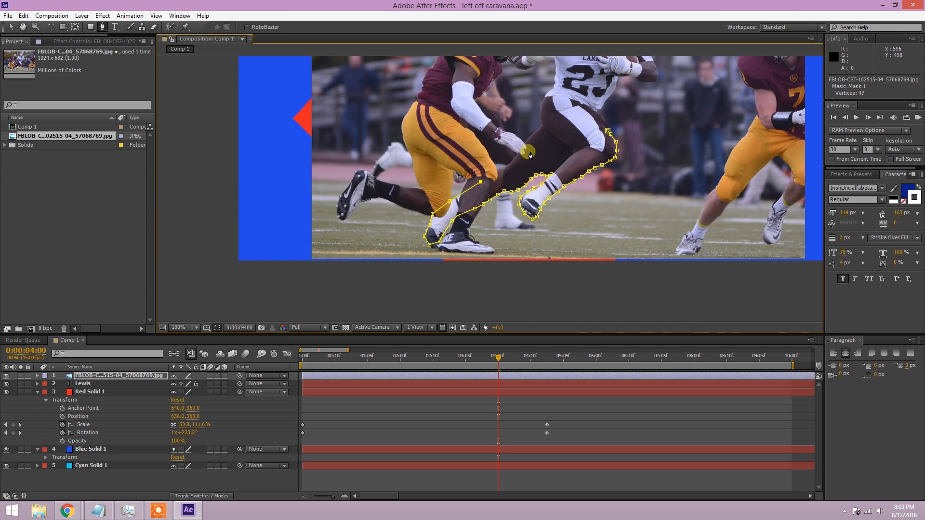
pyautogui.moveTo(528, 153); pyautogui.dragTo(462, 206)
pyautogui.click(440, 218)
pyautogui.click(458, 198)
pyautogui.click(478, 169)
pyautogui.click(483, 148)
pyautogui.click(490, 131)
# Step: Outline the player's outstretched hand and forearm with the mask, up toward the shoulder
pyautogui.click(478, 118)
pyautogui.click(457, 125)
pyautogui.click(446, 115)
pyautogui.click(463, 97)
pyautogui.click(475, 72)
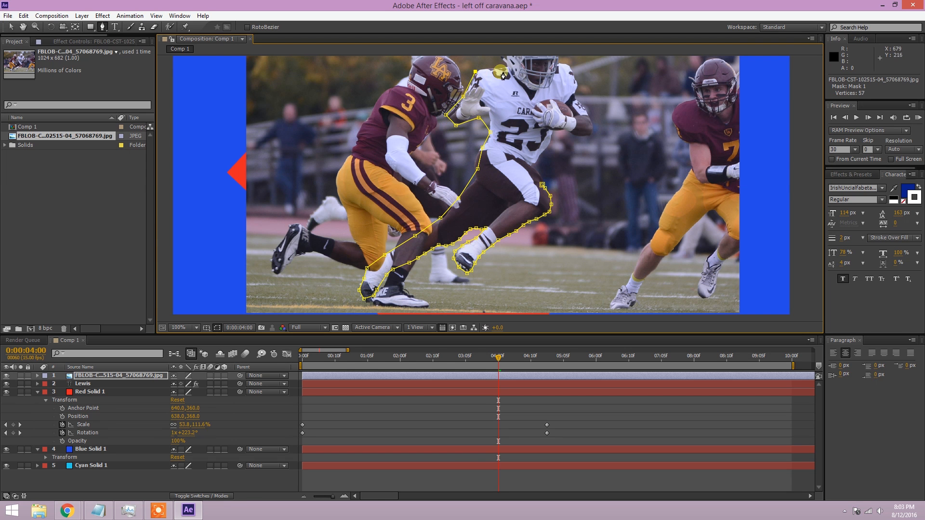
# Step: Trace the mask over the near shoulder and around the player's helmet
pyautogui.moveTo(500, 73); pyautogui.dragTo(449, 142)
pyautogui.click(443, 136)
pyautogui.click(455, 136)
pyautogui.click(458, 111)
pyautogui.click(467, 98)
pyautogui.click(479, 96)
pyautogui.click(505, 111)
# Step: Continue the mask from the helmet over the far shoulder and down the ball-carrying arm to the elbow
pyautogui.click(516, 132)
pyautogui.click(526, 149)
pyautogui.click(528, 164)
pyautogui.click(534, 177)
pyautogui.click(541, 195)
pyautogui.click(543, 204)
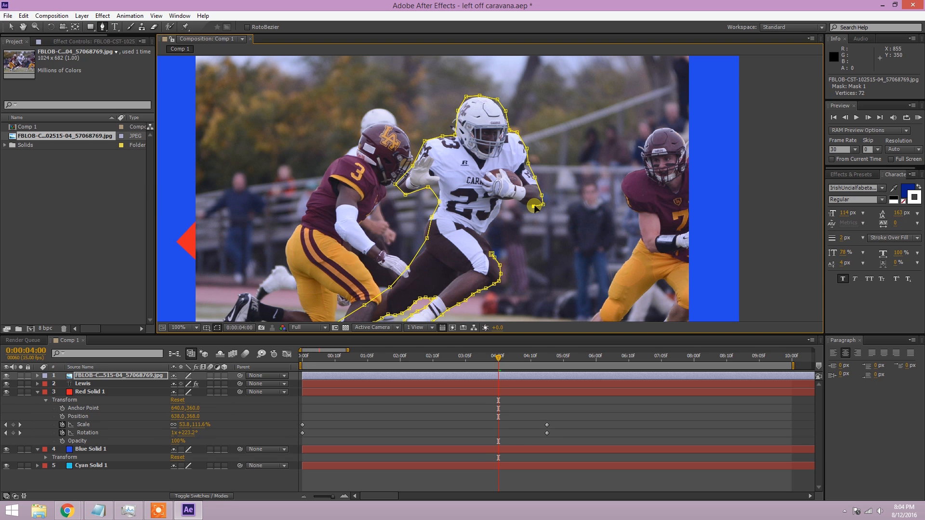
# Step: Trace under the ball-carrying arm and down the waist, then close the mask at its starting point above the knee
pyautogui.click(524, 205)
pyautogui.click(513, 200)
pyautogui.click(504, 202)
pyautogui.scroll(2, 504, 223)
pyautogui.click(439, 186)
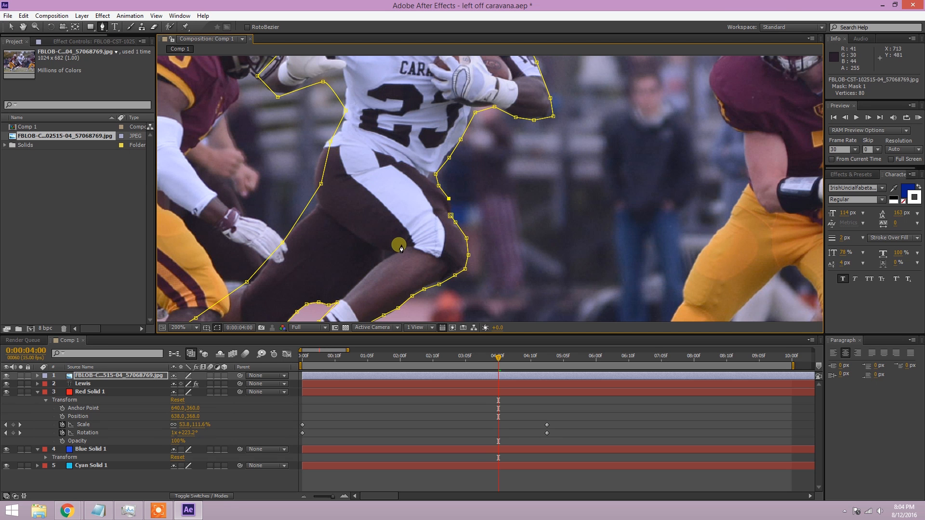
pyautogui.click(450, 215)
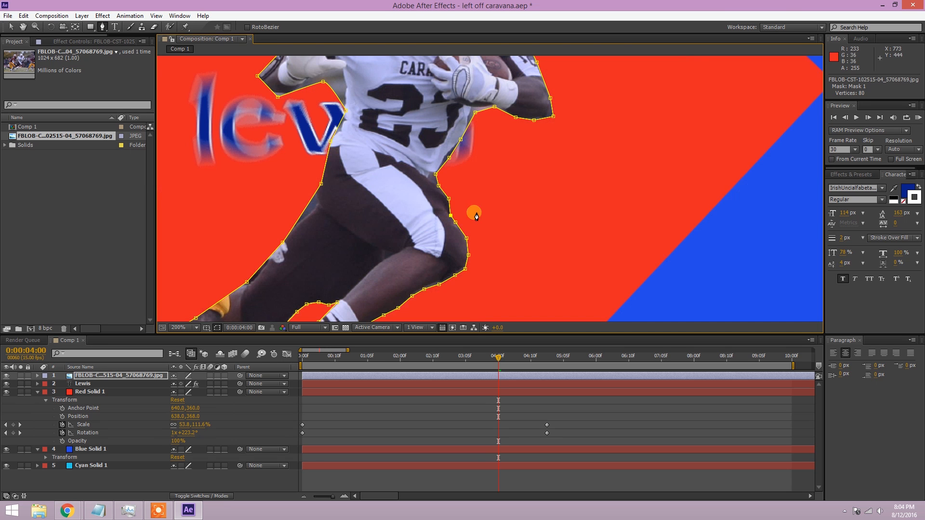
pyautogui.hotkey('ctrl', 'z')
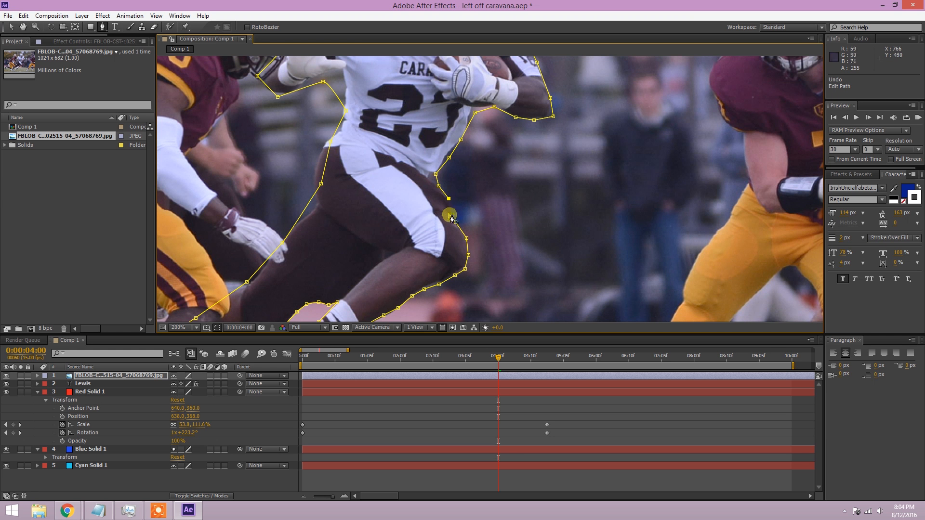
pyautogui.click(451, 215)
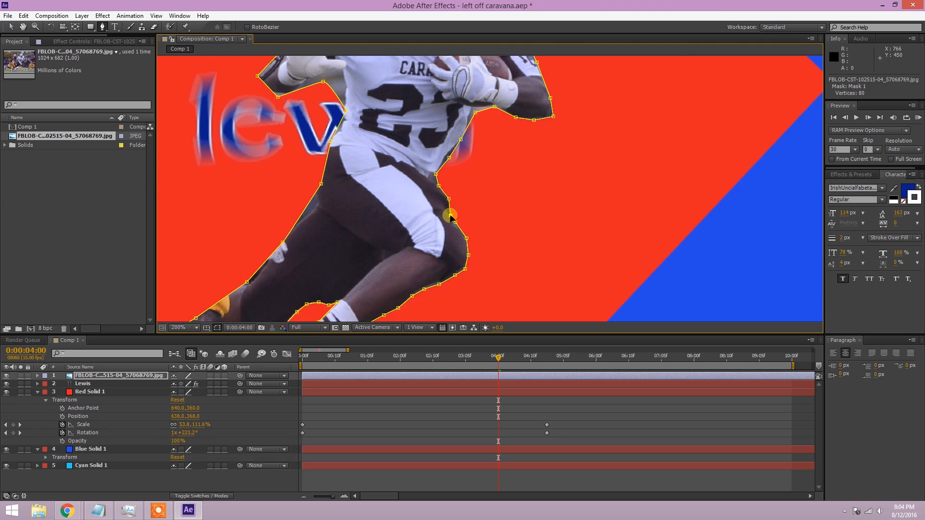
# Step: Examine the masked player's cut-out edges against the title background without the mask outline
pyautogui.scroll(-1, 488, 188)
pyautogui.click(12, 27)
pyautogui.click(603, 164)
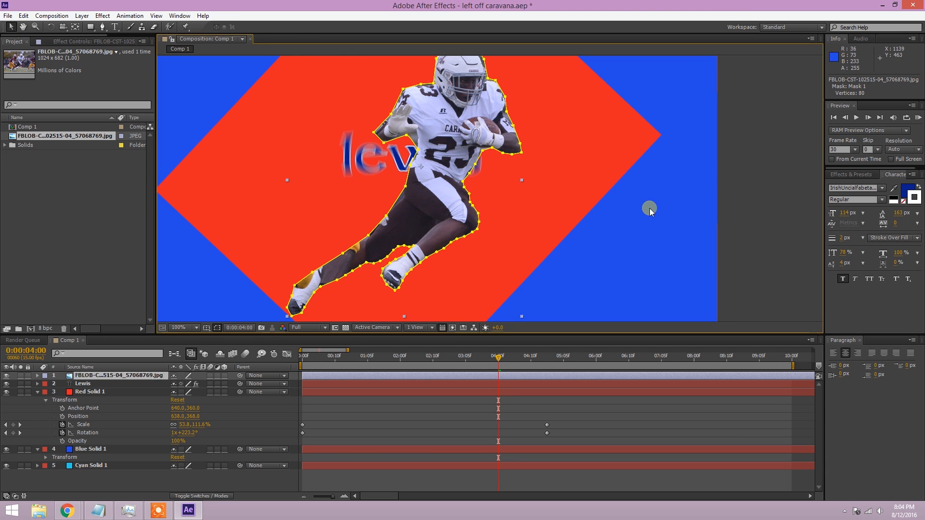
pyautogui.click(655, 229)
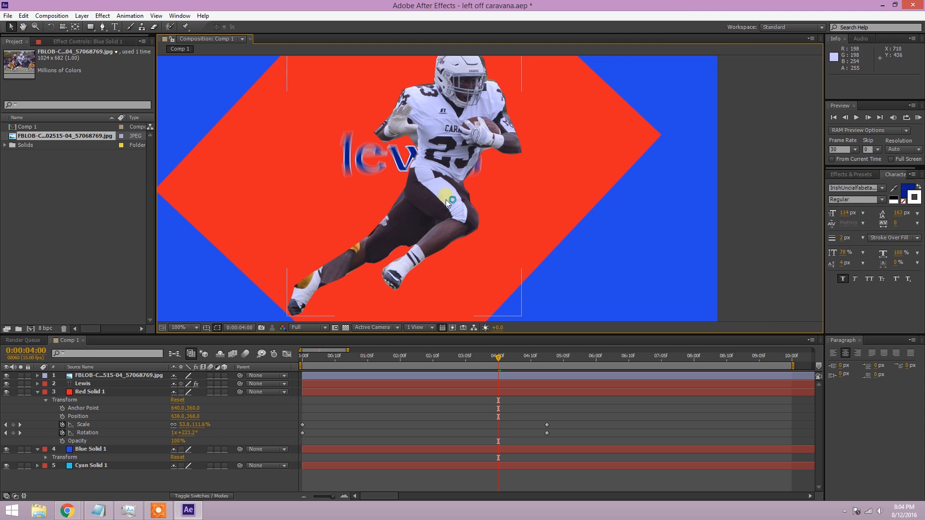
pyautogui.click(448, 129)
pyautogui.moveTo(733, 165); pyautogui.dragTo(791, 174)
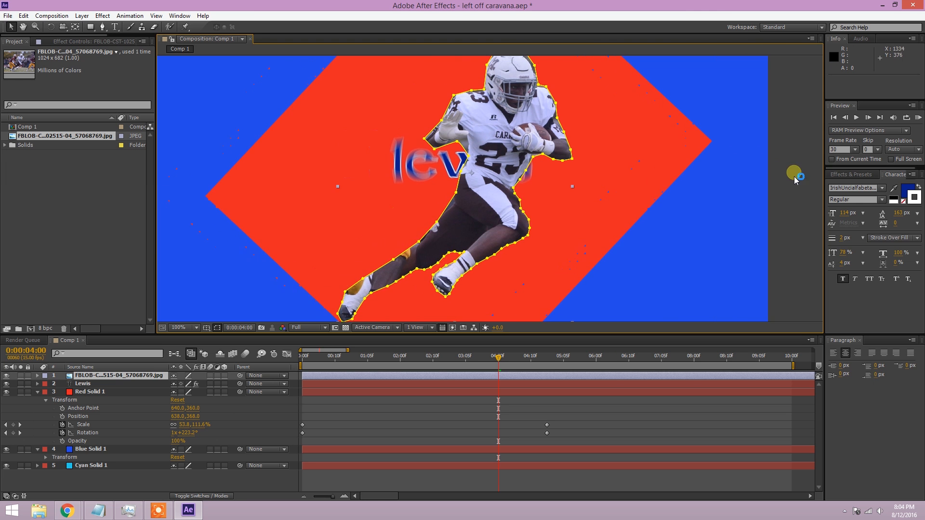
pyautogui.scroll(-2, 465, 147)
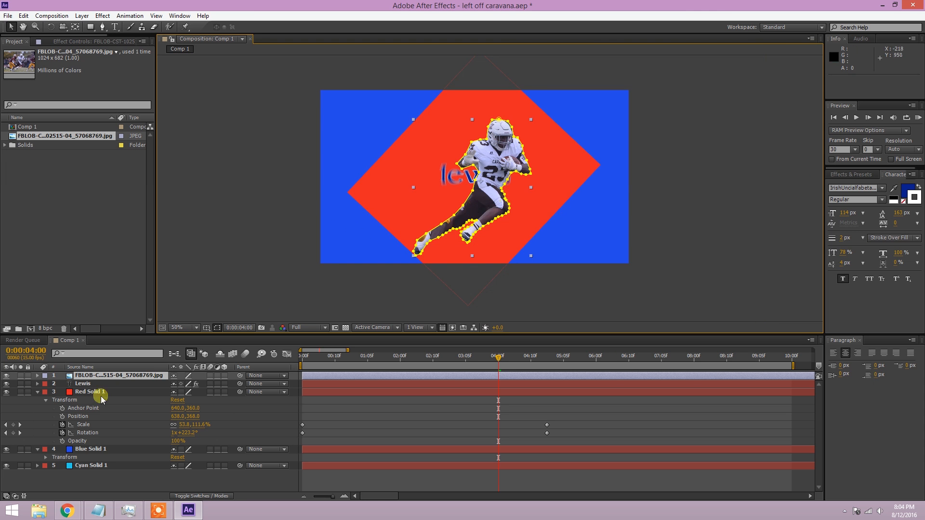
pyautogui.scroll(2, 489, 190)
pyautogui.click(750, 191)
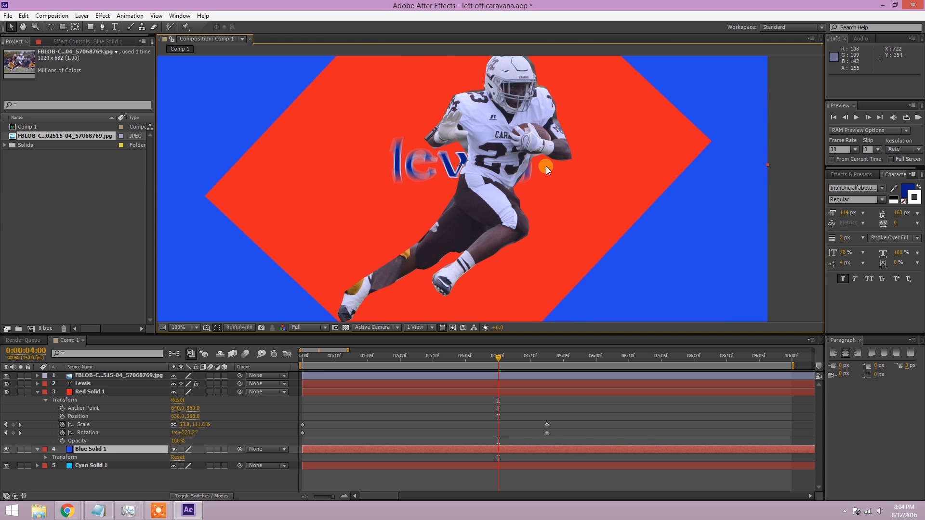
pyautogui.press('.')
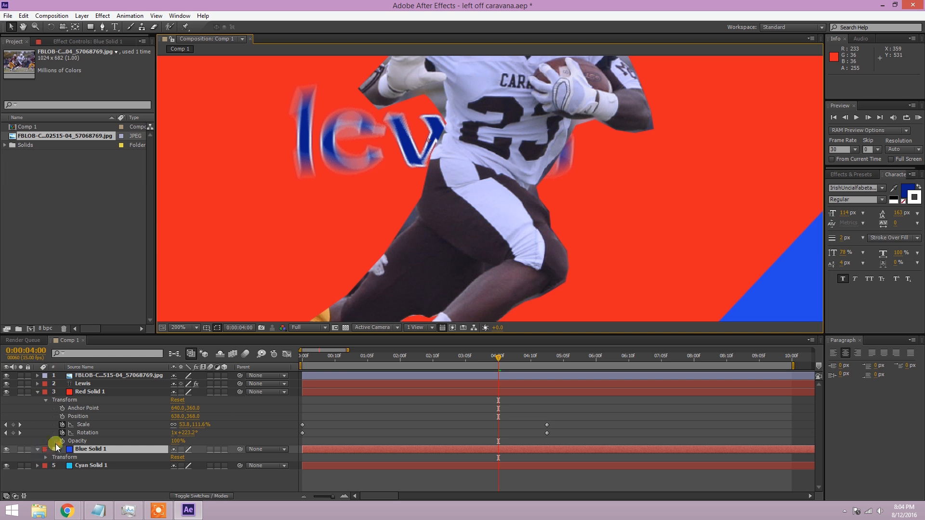
# Step: Set the Mask Feather of Mask 1 on the football photo layer to 19 pixels and deselect the layer
pyautogui.click(93, 376)
pyautogui.click(37, 375)
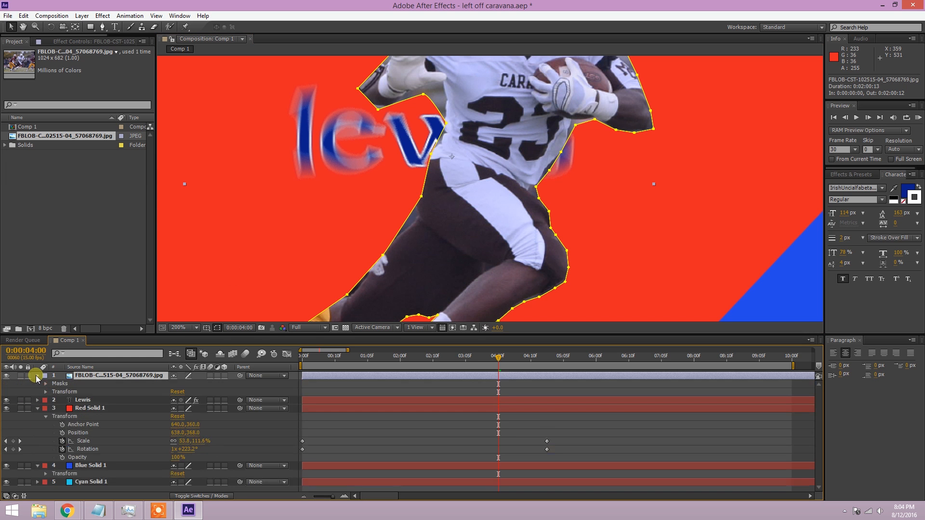
pyautogui.click(46, 383)
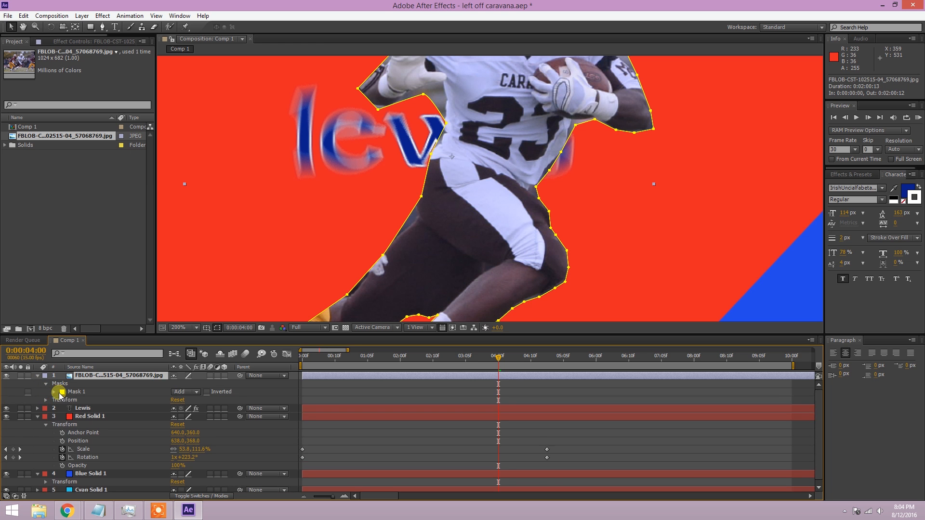
pyautogui.click(53, 392)
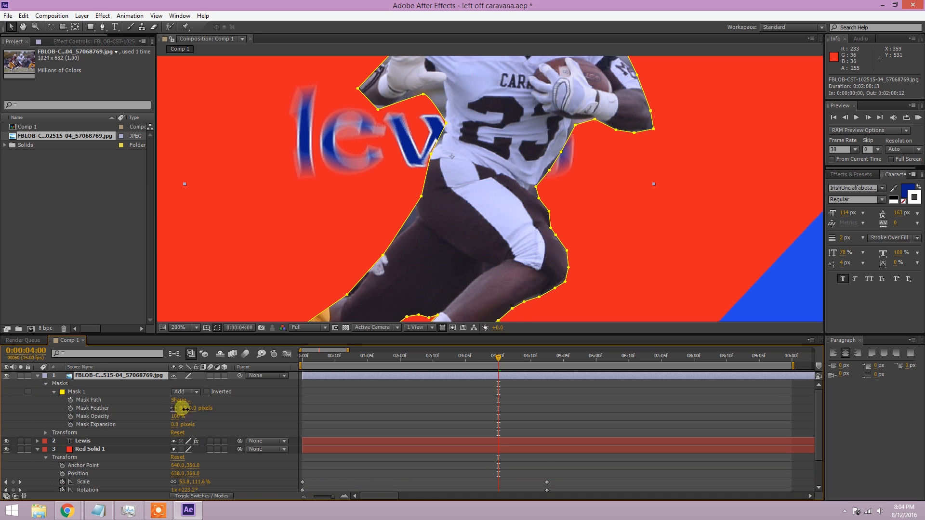
pyautogui.moveTo(183, 409); pyautogui.dragTo(194, 409)
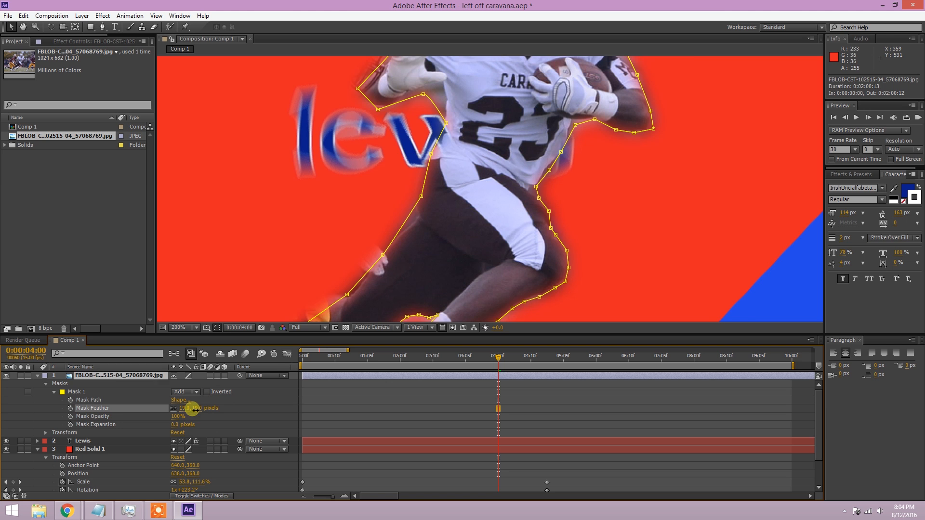
pyautogui.scroll(-2, 438, 268)
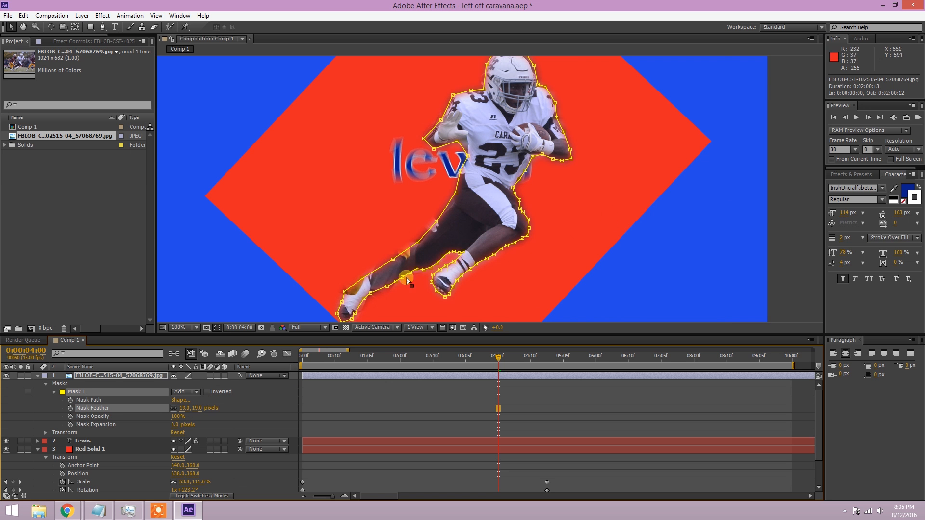
pyautogui.click(725, 188)
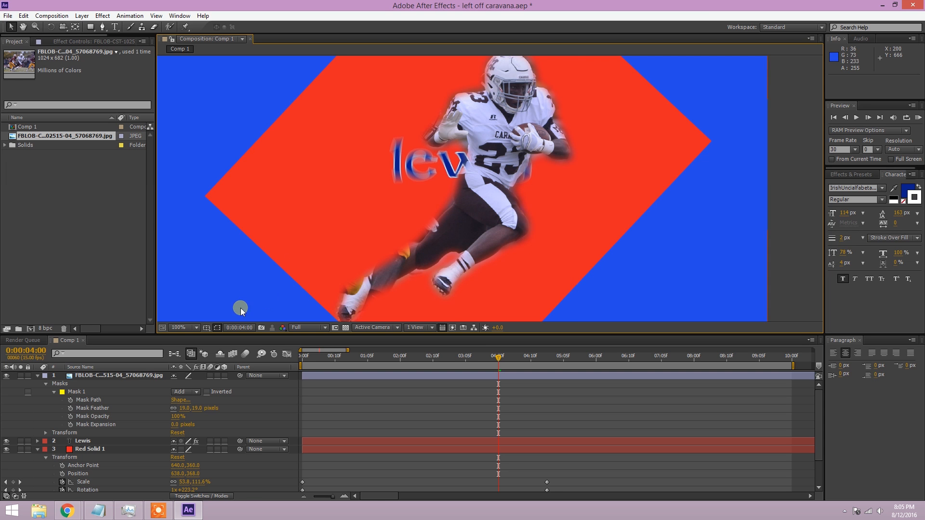
# Step: Move the masked football player beside the title to position 792, 400
pyautogui.click(125, 376)
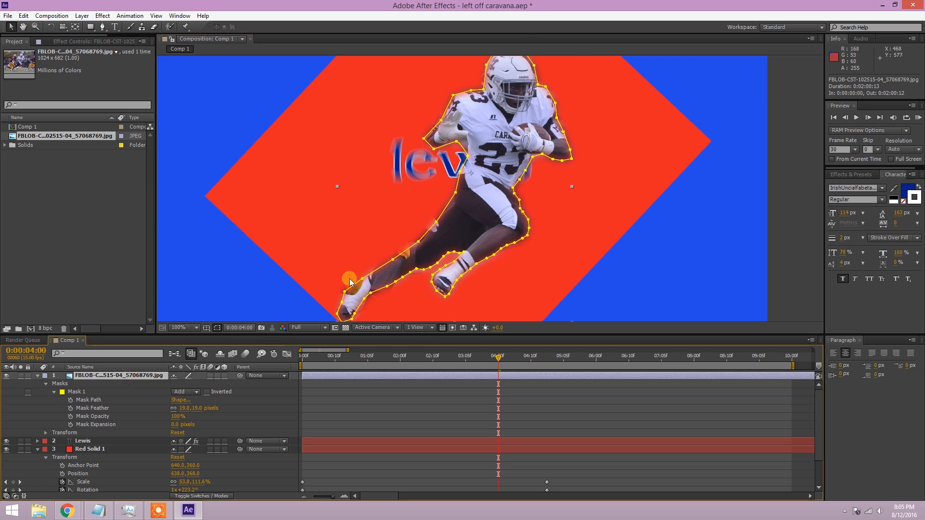
pyautogui.press(',')
pyautogui.press(',')
pyautogui.moveTo(478, 199); pyautogui.dragTo(509, 204)
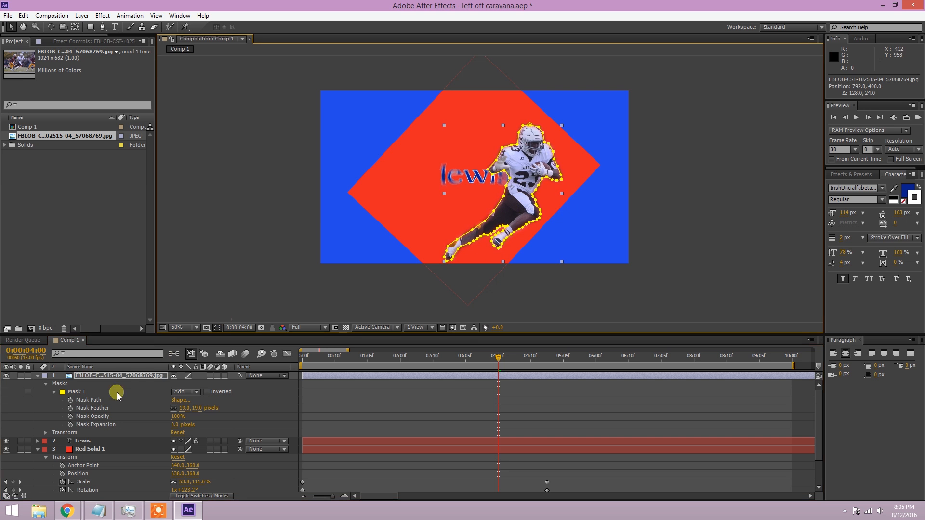
# Step: Reorder the football photo layer beneath the surname title layer, deselect it, and check how the player and text overlap
pyautogui.moveTo(104, 377); pyautogui.dragTo(103, 441)
pyautogui.click(565, 245)
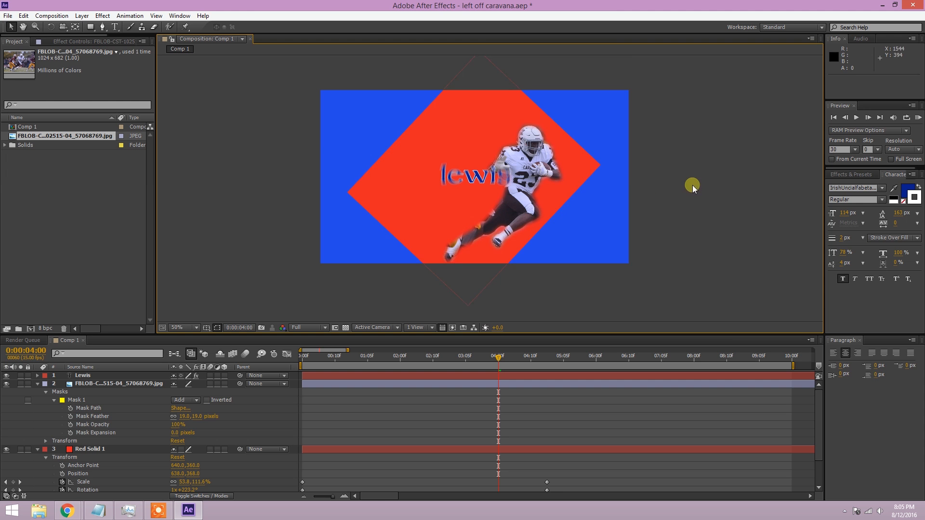
pyautogui.scroll(2, 606, 198)
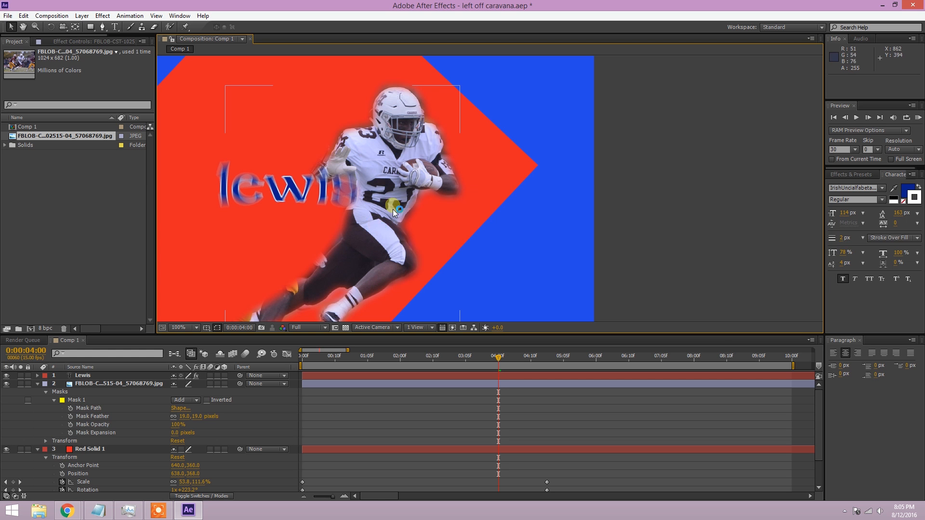
pyautogui.scroll(-2, 426, 204)
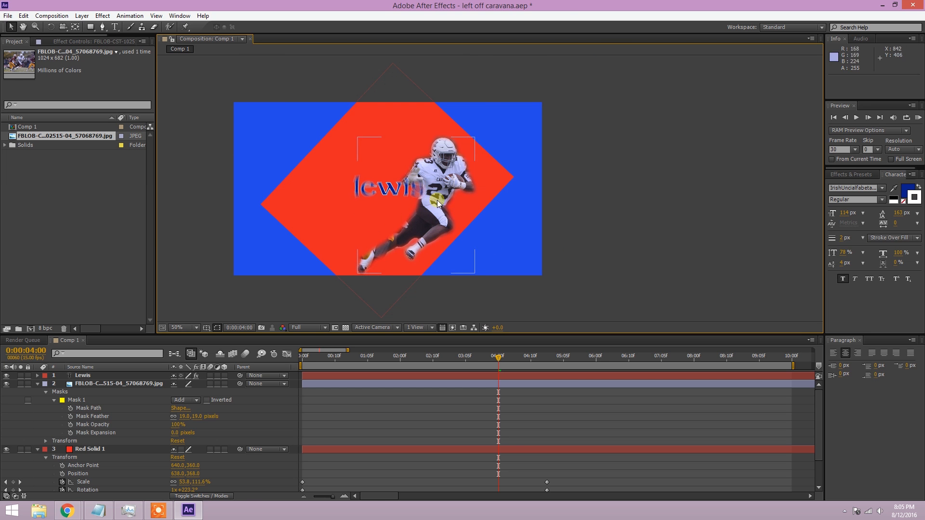
# Step: Search the effects for "key" and apply Color Key to the football player photo
pyautogui.click(809, 227)
pyautogui.click(851, 175)
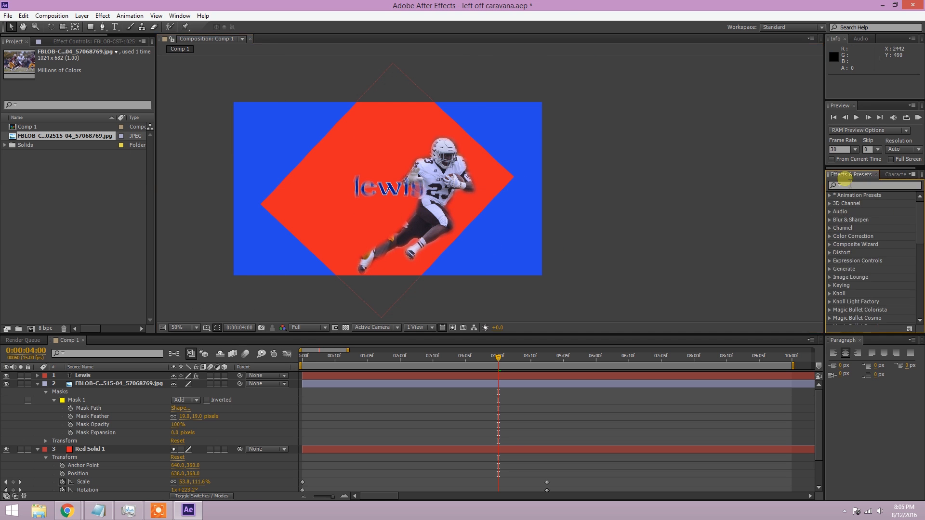
pyautogui.click(854, 185)
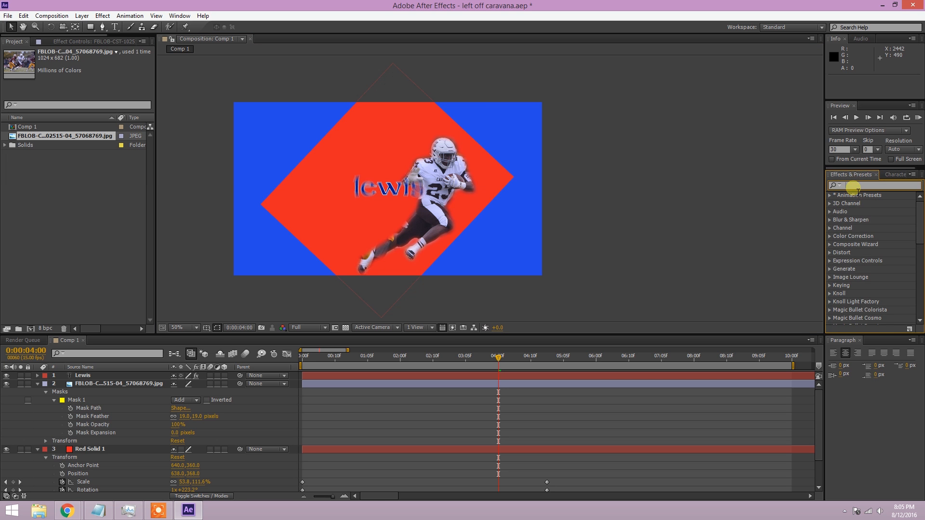
pyautogui.write('key')
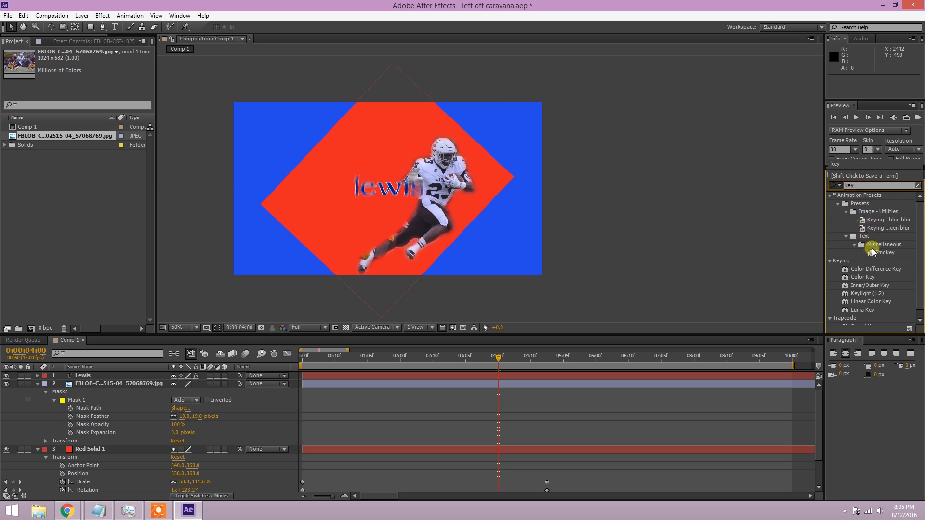
pyautogui.scroll(-2, 872, 248)
pyautogui.moveTo(878, 275); pyautogui.dragTo(432, 172)
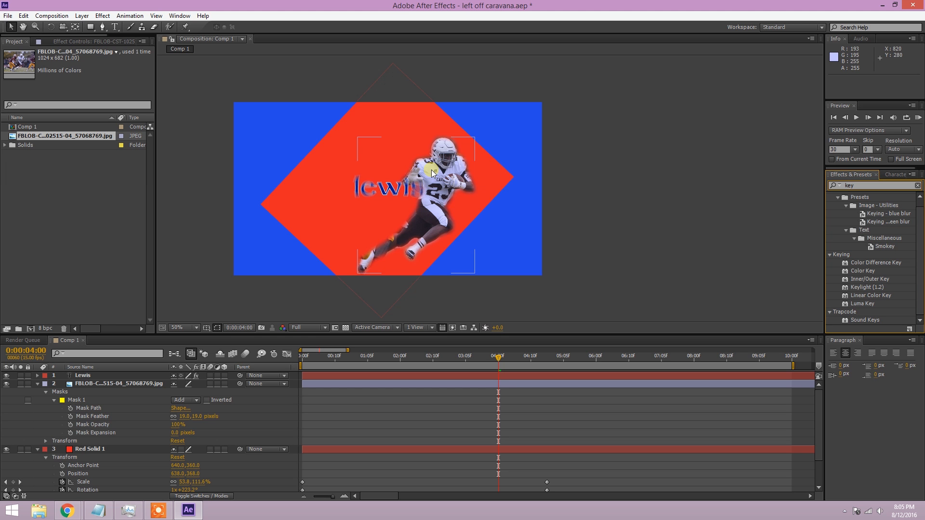
pyautogui.moveTo(434, 173); pyautogui.dragTo(860, 274)
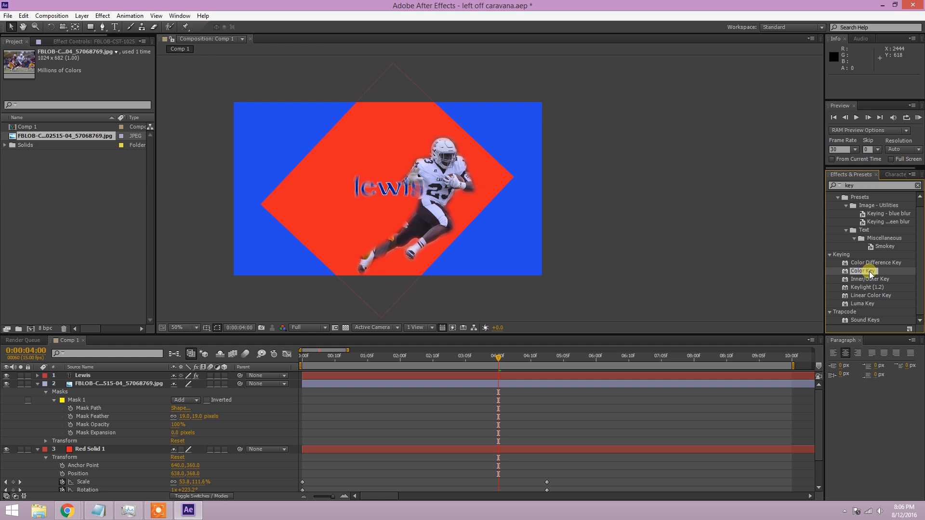
pyautogui.moveTo(871, 274); pyautogui.dragTo(436, 176)
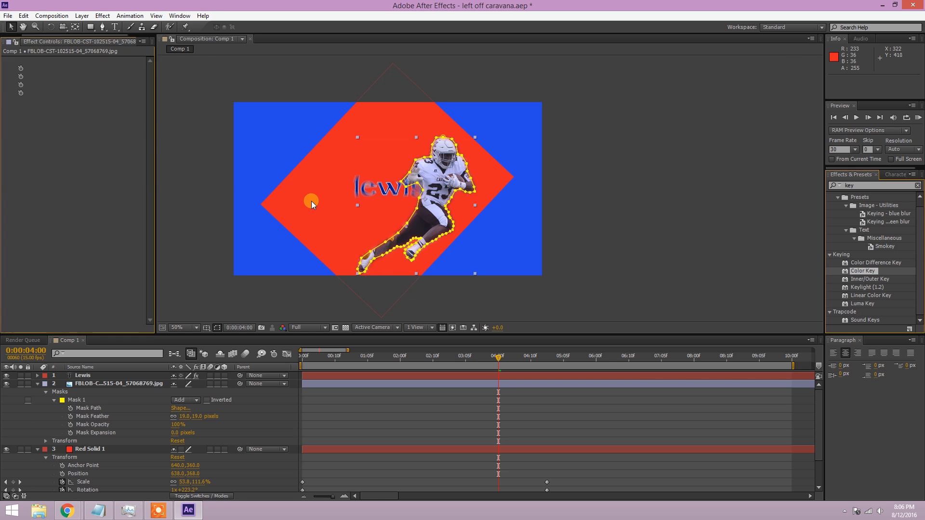
# Step: Sample the Color Key's Key Color from the player's white jersey and inspect the keyed pixels up close
pyautogui.scroll(2, 470, 196)
pyautogui.moveTo(494, 189); pyautogui.dragTo(582, 174)
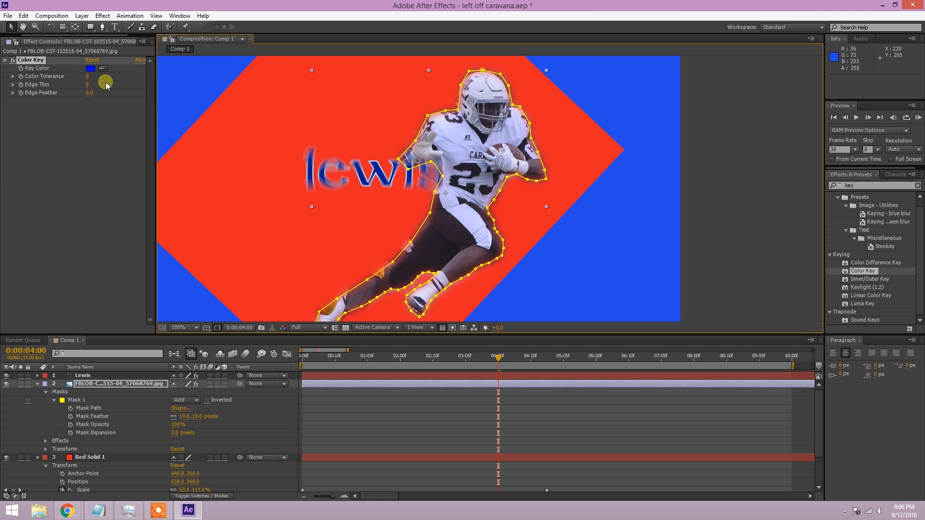
pyautogui.click(102, 68)
pyautogui.click(458, 140)
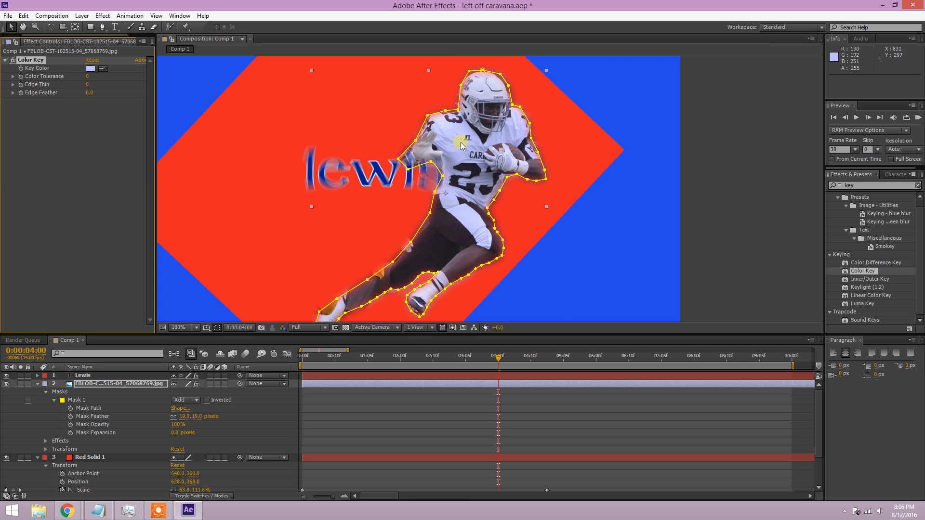
pyautogui.scroll(4, 457, 147)
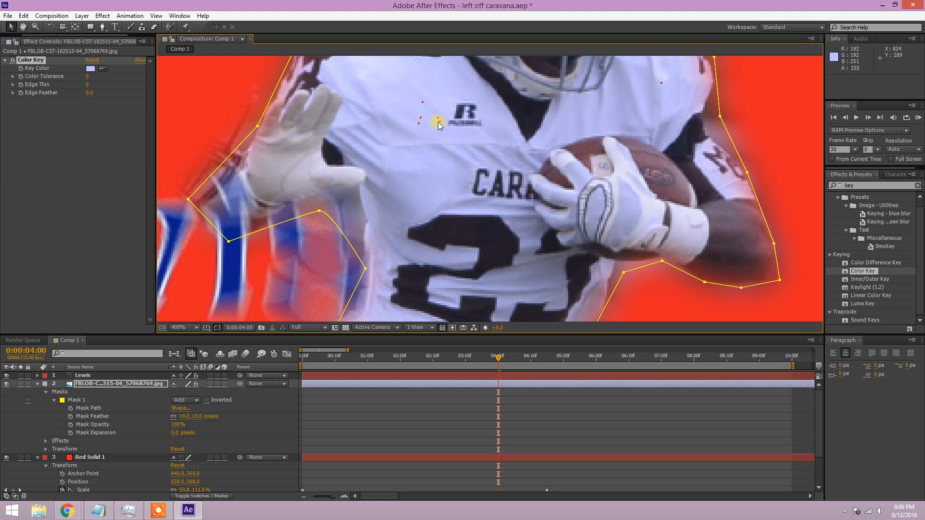
pyautogui.scroll(-4, 476, 154)
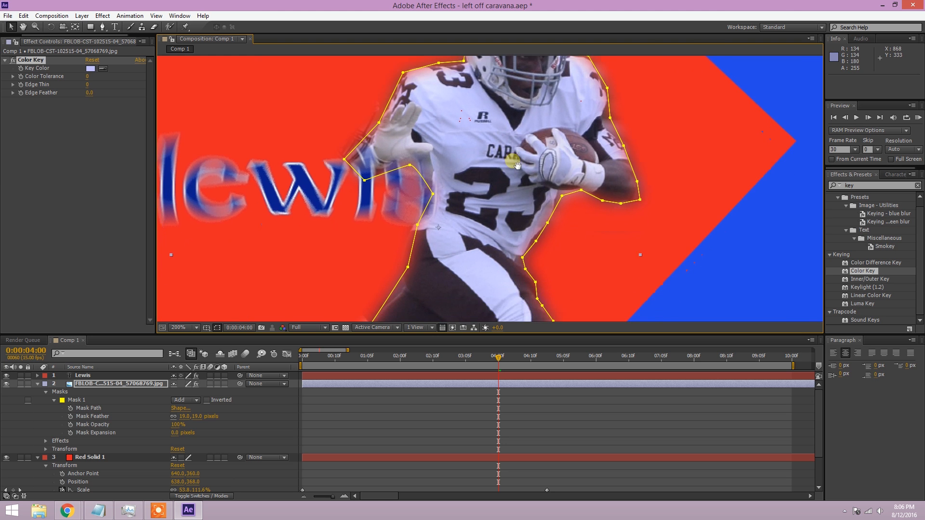
pyautogui.moveTo(518, 172); pyautogui.dragTo(528, 157)
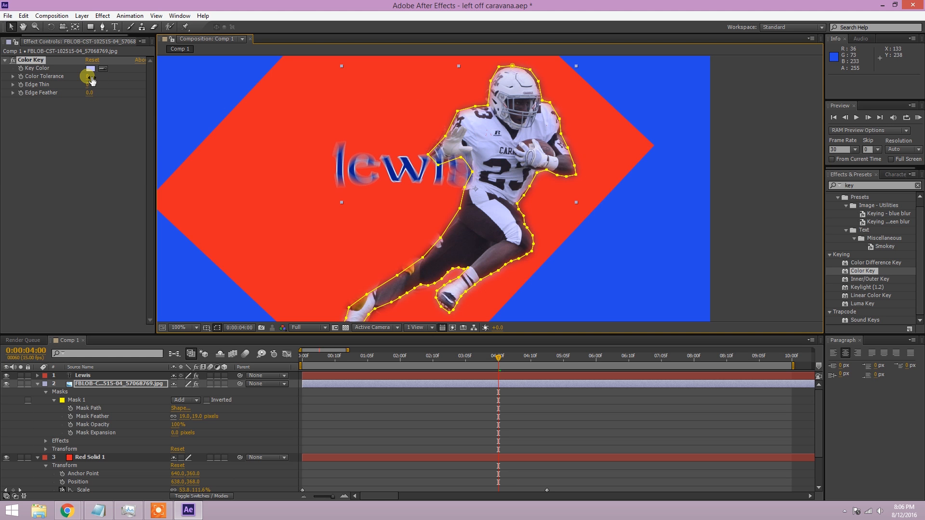
# Step: Raise the Color Key's Color Tolerance to 255 and inspect the keyed-out areas of the player up close
pyautogui.moveTo(89, 77); pyautogui.dragTo(126, 91)
pyautogui.click(490, 97)
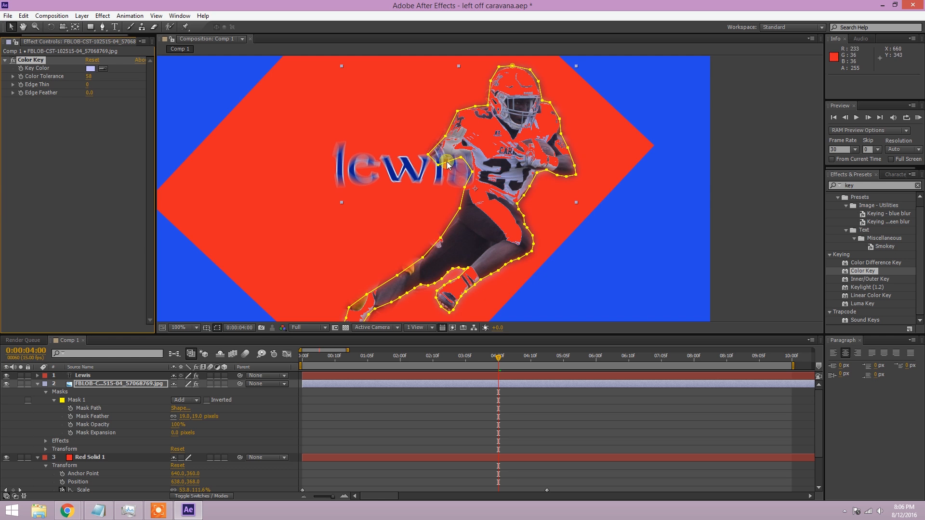
pyautogui.moveTo(92, 78); pyautogui.dragTo(98, 83)
pyautogui.moveTo(93, 78); pyautogui.dragTo(525, 146)
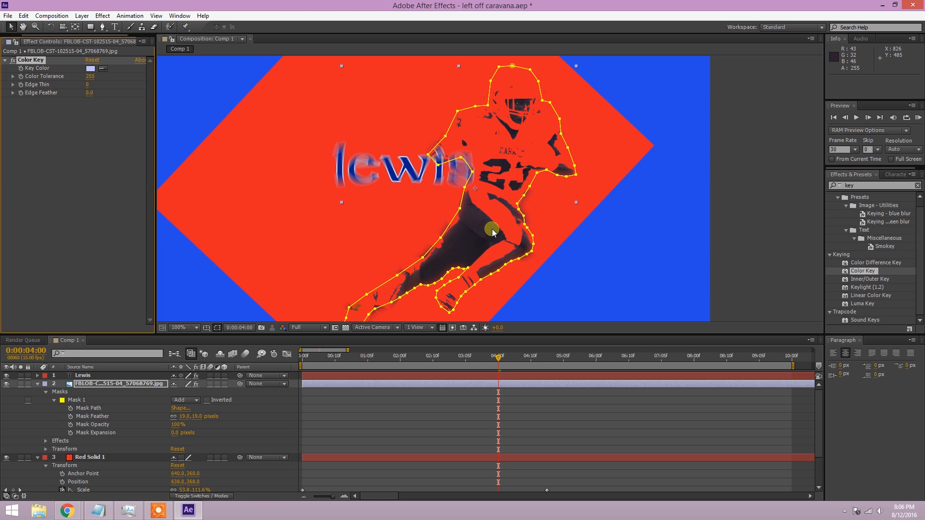
pyautogui.scroll(4, 470, 229)
pyautogui.moveTo(451, 229); pyautogui.dragTo(496, 170)
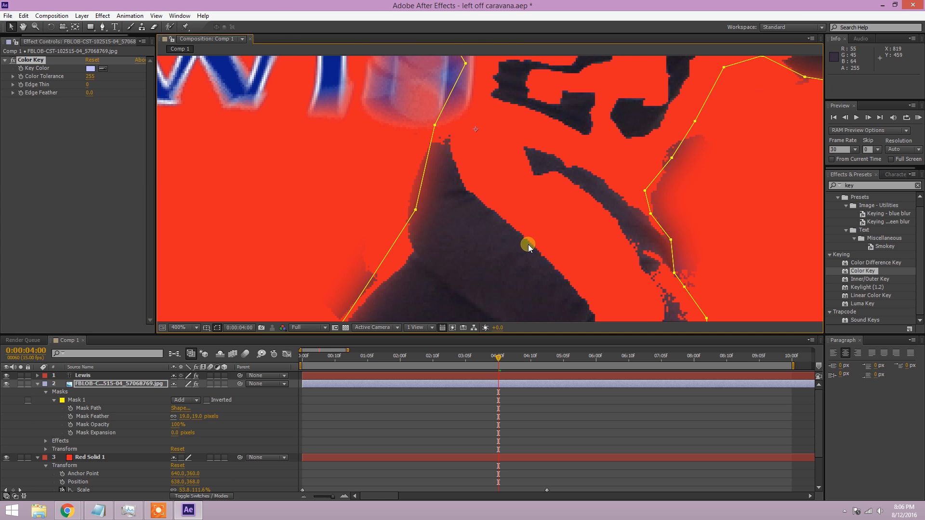
pyautogui.scroll(-4, 528, 244)
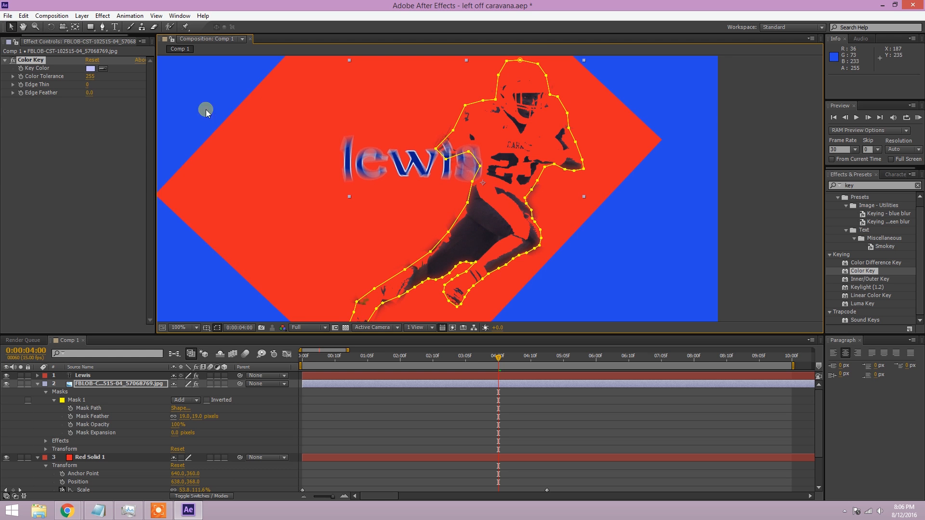
# Step: Set the Color Key's Color Tolerance to 167 and Edge Feather to 5.1, and deselect the layer
pyautogui.click(94, 77)
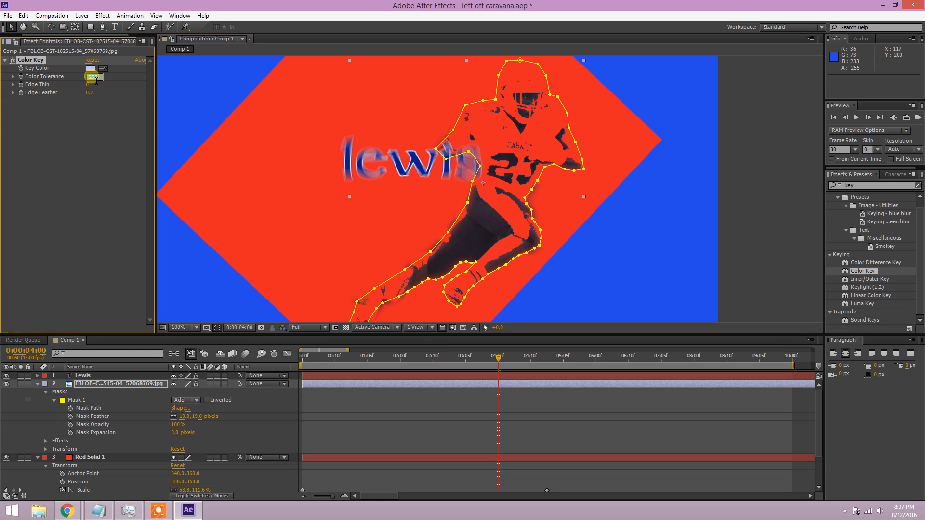
pyautogui.click(110, 85)
pyautogui.moveTo(91, 76); pyautogui.dragTo(12, 84)
pyautogui.moveTo(46, 88); pyautogui.dragTo(90, 89)
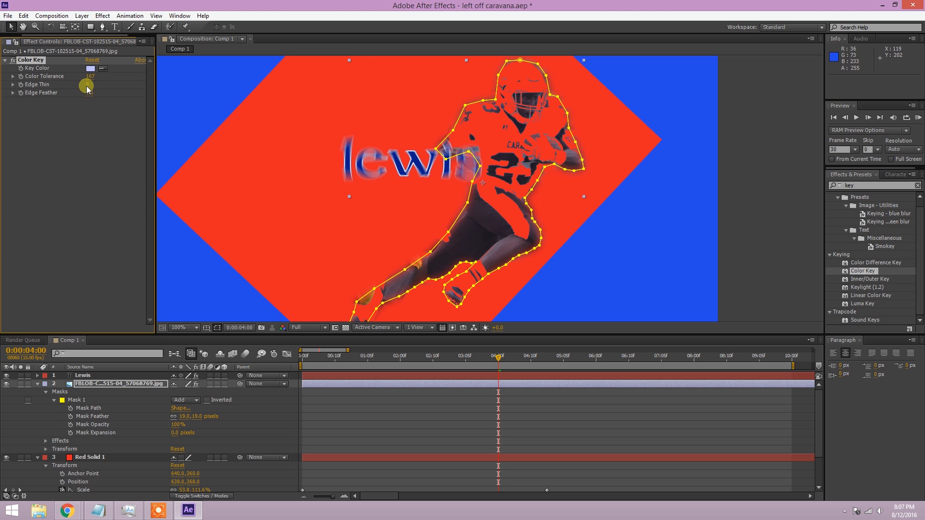
pyautogui.moveTo(87, 84); pyautogui.dragTo(117, 92)
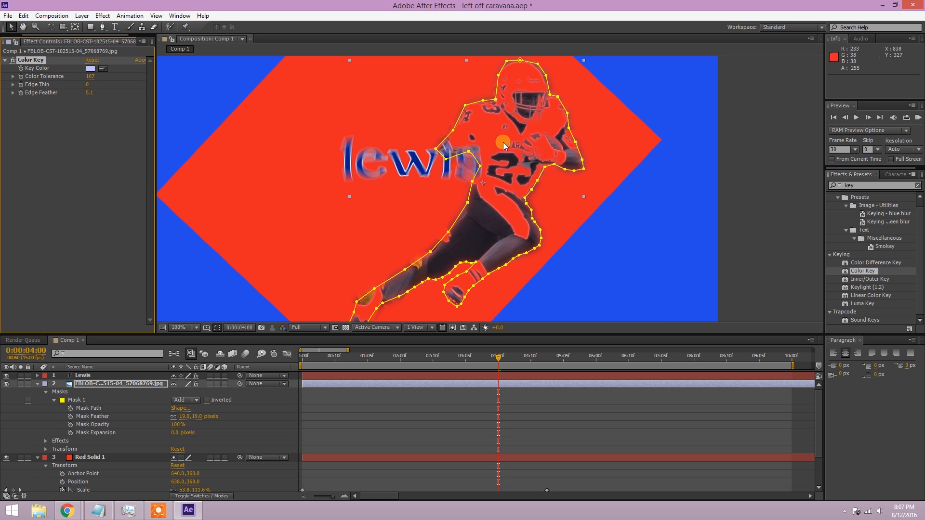
pyautogui.click(663, 161)
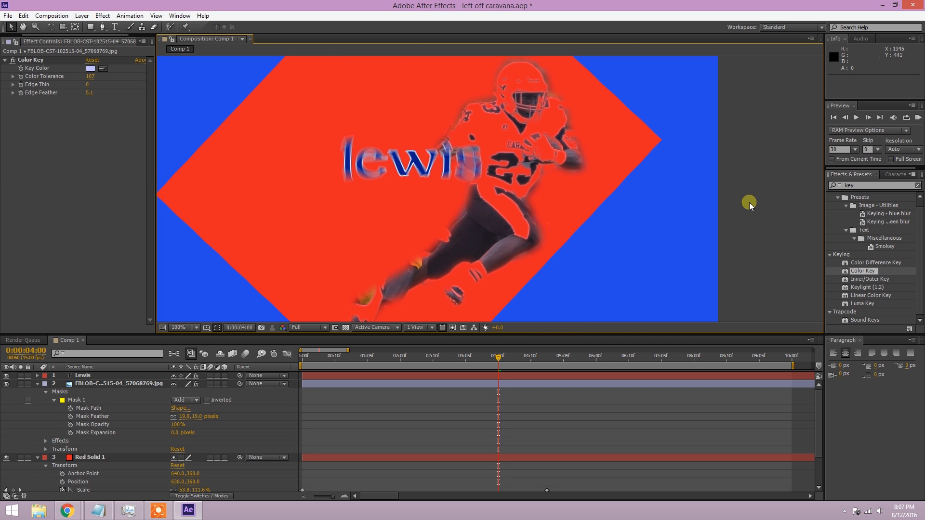
# Step: Move the player up to position 792, 390 and delete the Color Key effect from the photo layer
pyautogui.click(502, 134)
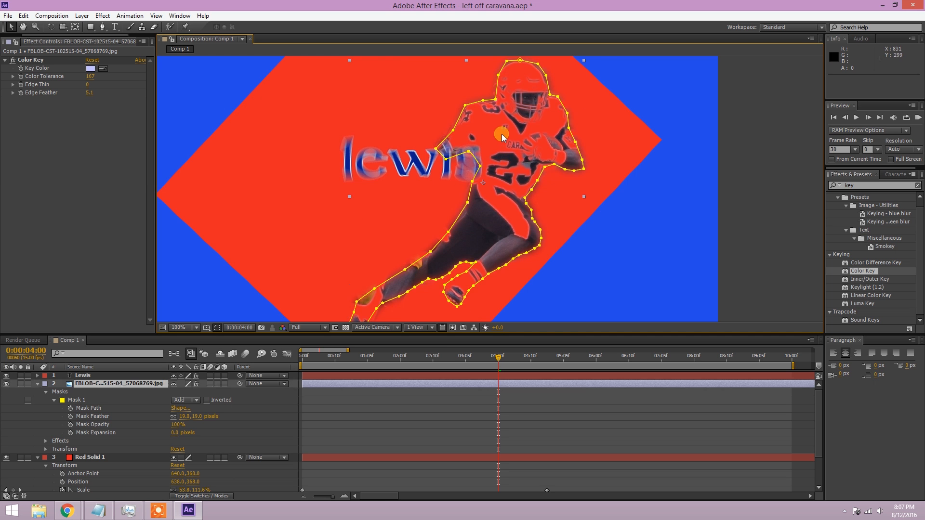
pyautogui.moveTo(501, 134); pyautogui.dragTo(509, 110)
pyautogui.click(23, 60)
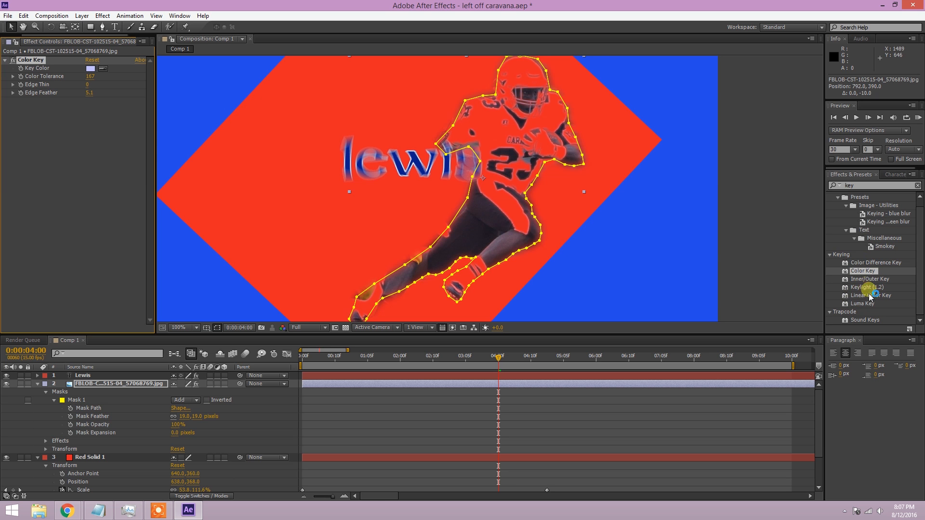
pyautogui.press('Delete')
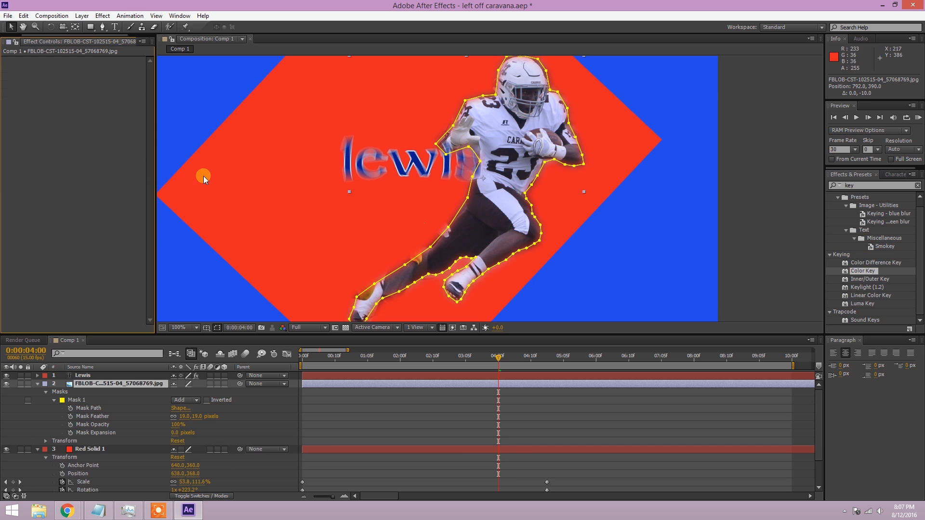
# Step: Try Keylight (1.2) on the player photo with the Screen Colour sampled from the white jersey, and remove the effect
pyautogui.click(870, 288)
pyautogui.click(863, 271)
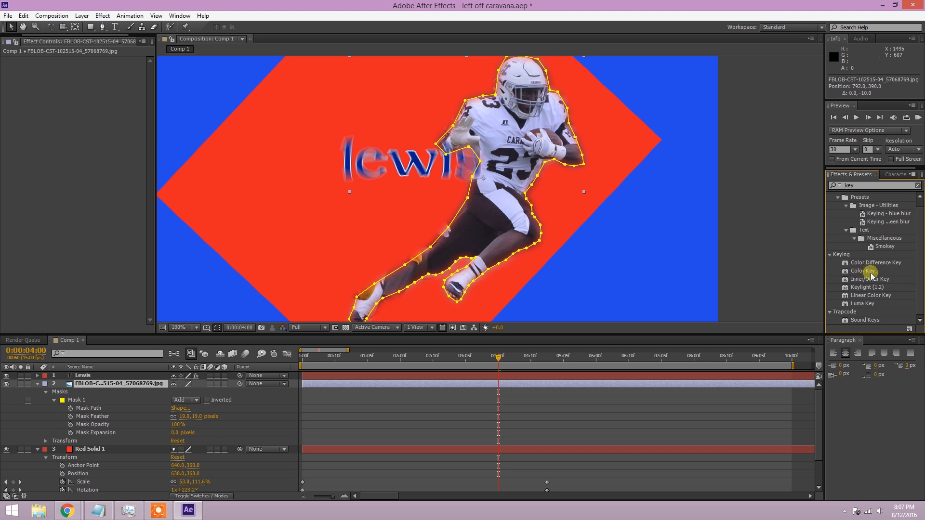
pyautogui.moveTo(867, 288); pyautogui.dragTo(521, 204)
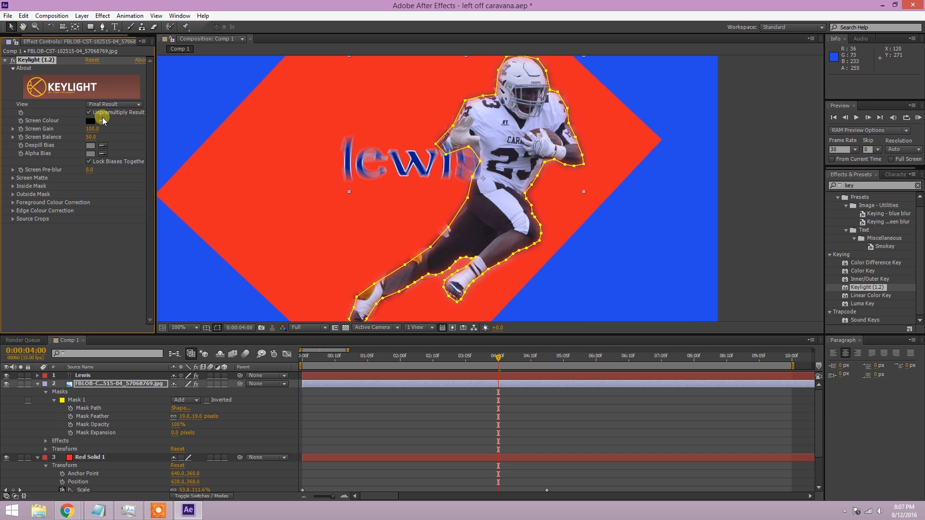
pyautogui.click(103, 120)
pyautogui.click(494, 121)
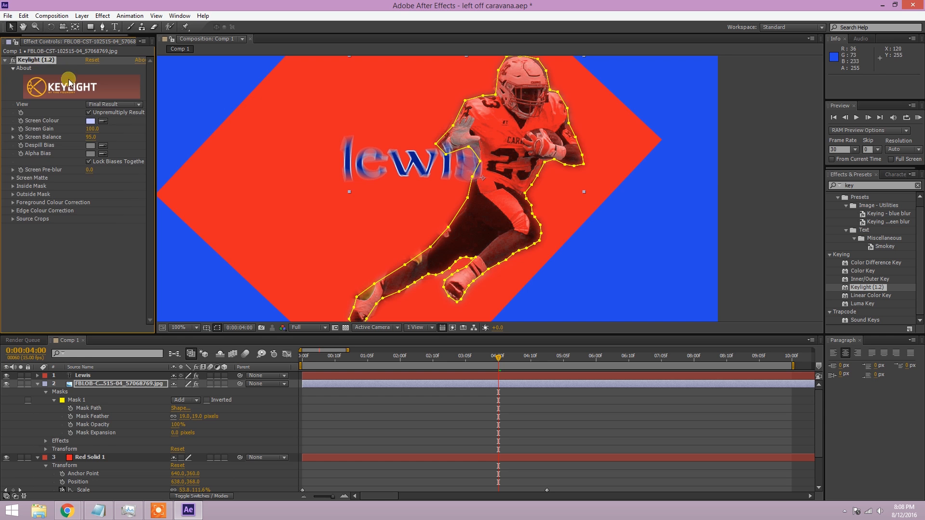
pyautogui.press('Delete')
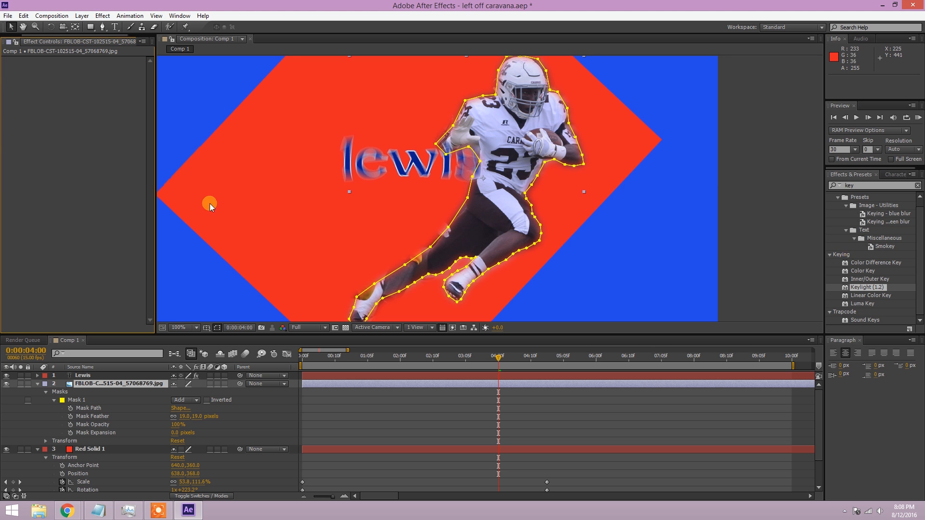
pyautogui.click(15, 42)
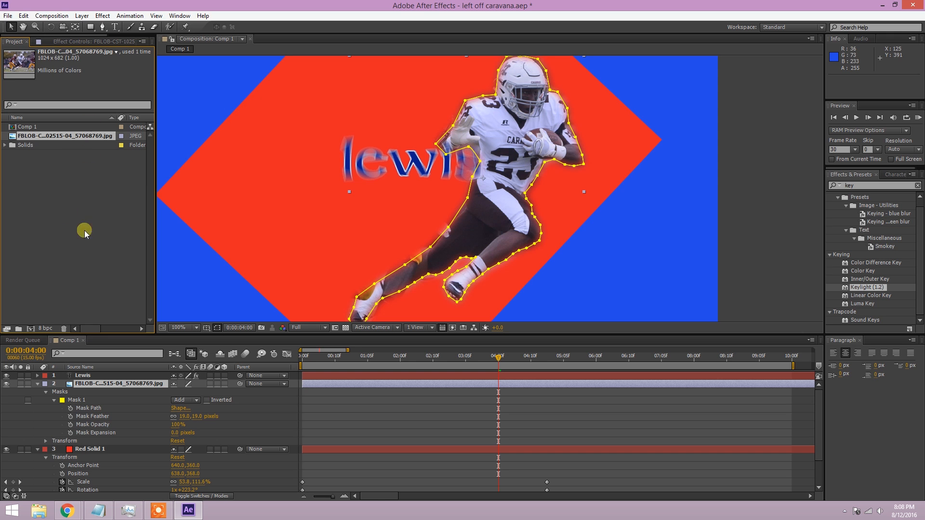
pyautogui.click(73, 173)
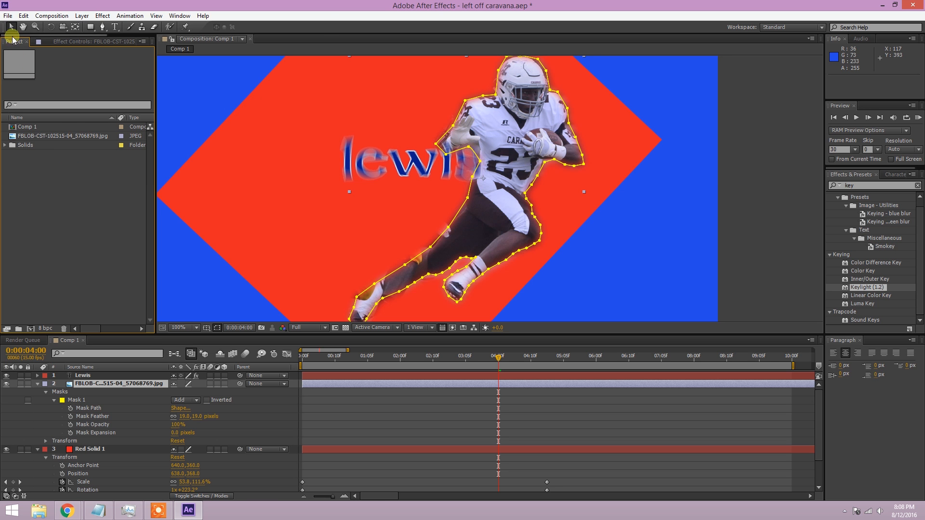
pyautogui.click(8, 16)
pyautogui.click(160, 5)
pyautogui.click(37, 137)
pyautogui.moveTo(28, 136)
pyautogui.mouseDown()
pyautogui.moveTo(339, 140)
pyautogui.moveTo(34, 134)
pyautogui.mouseUp()
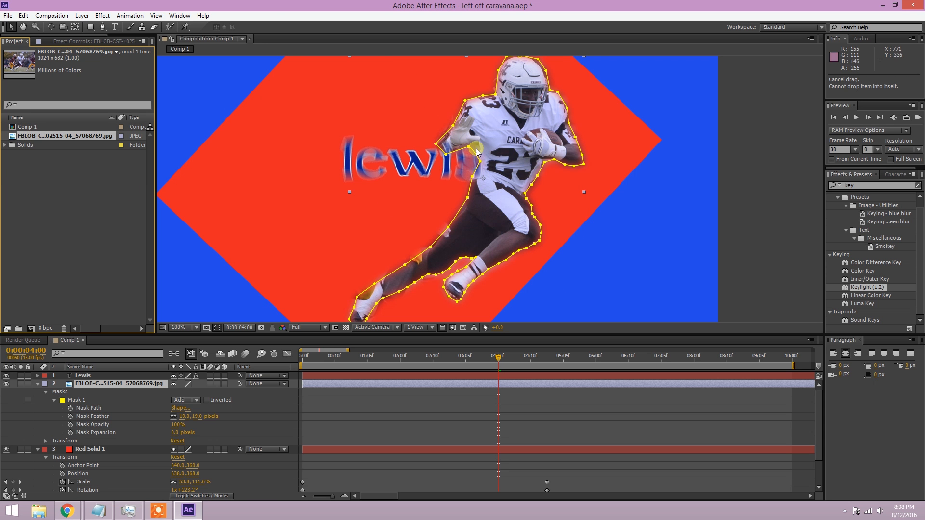